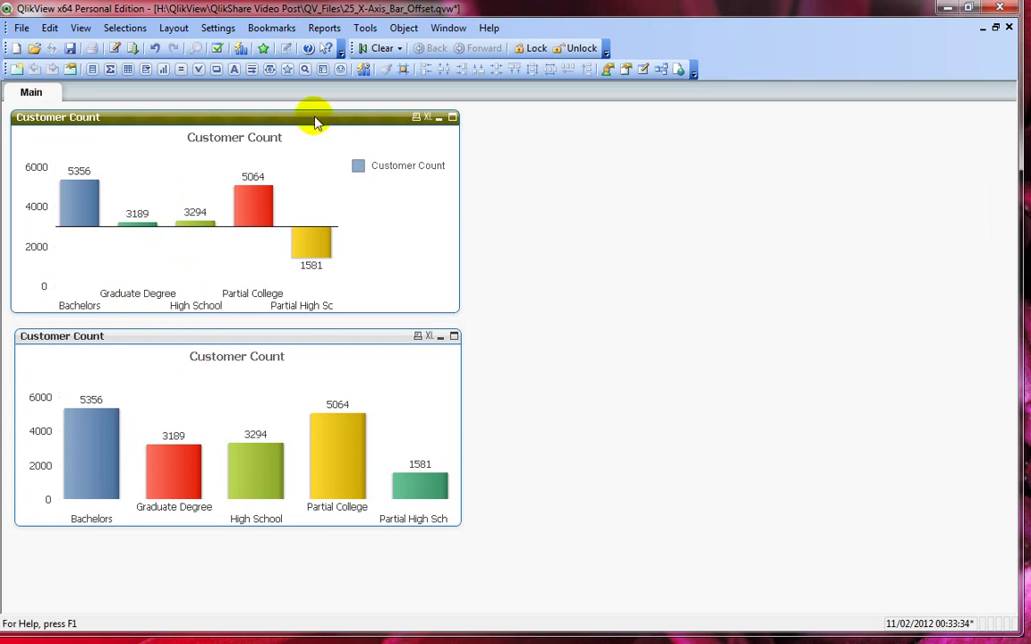
# Delete the upper offset chart and Ctrl-drag a copy of the plain Customer Count chart to the sheet top.
pyautogui.click(360, 370)
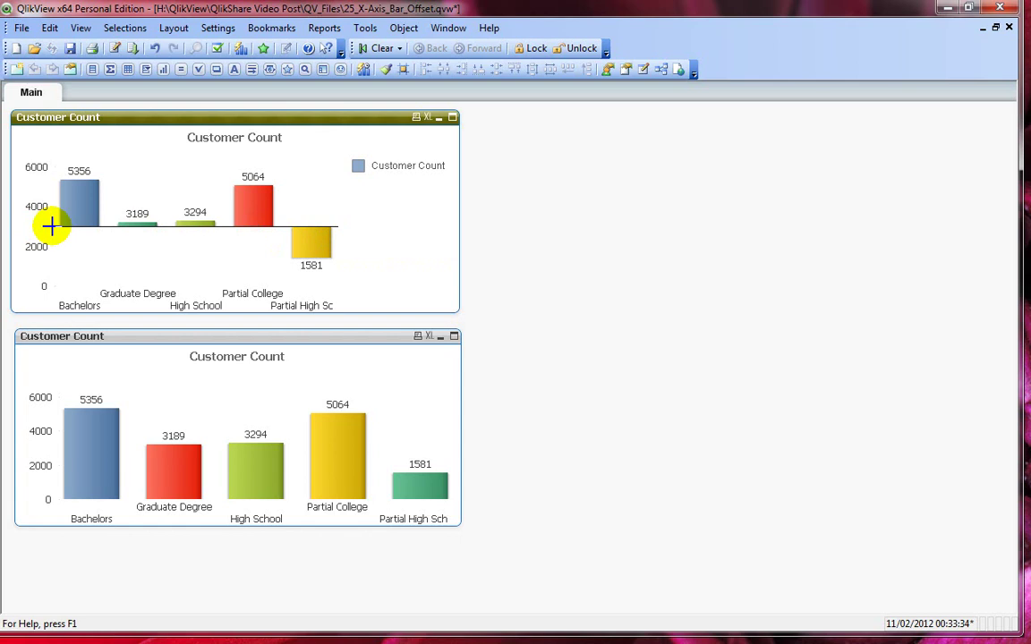
pyautogui.moveTo(145, 230)
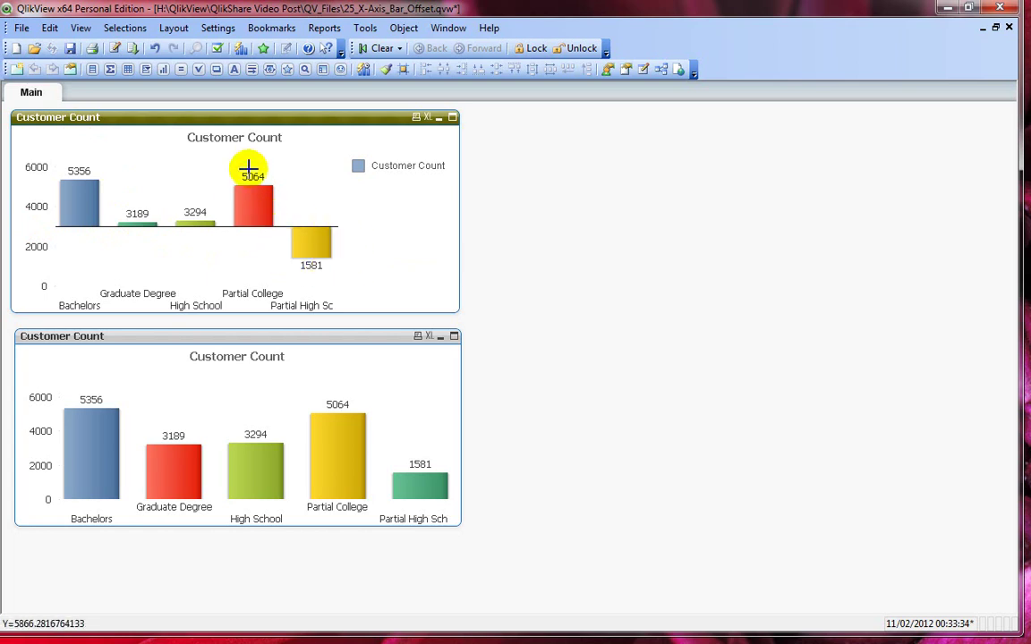
pyautogui.moveTo(250, 204)
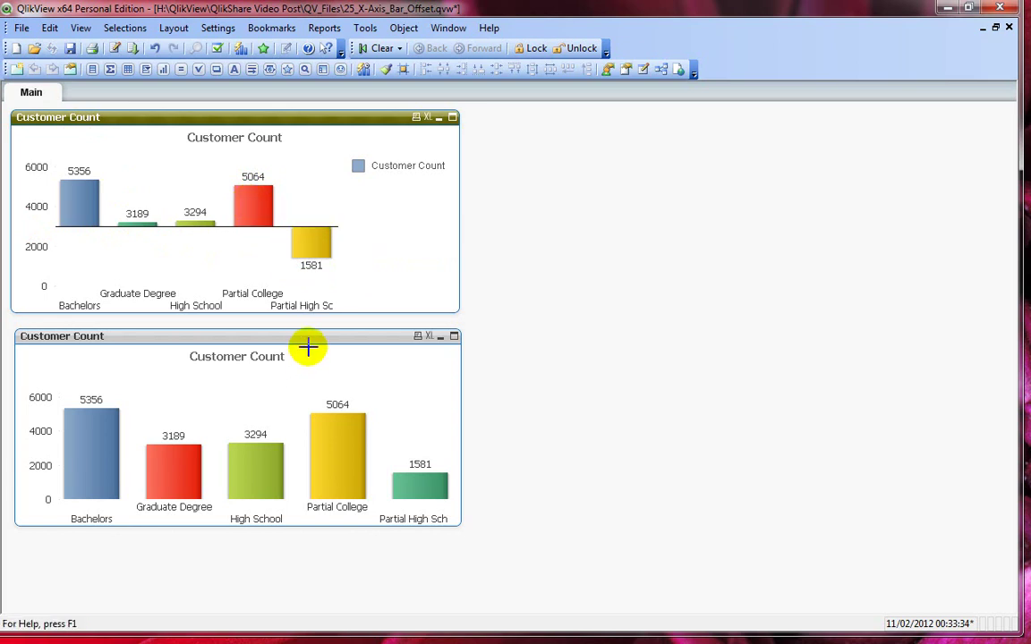
pyautogui.click(598, 350)
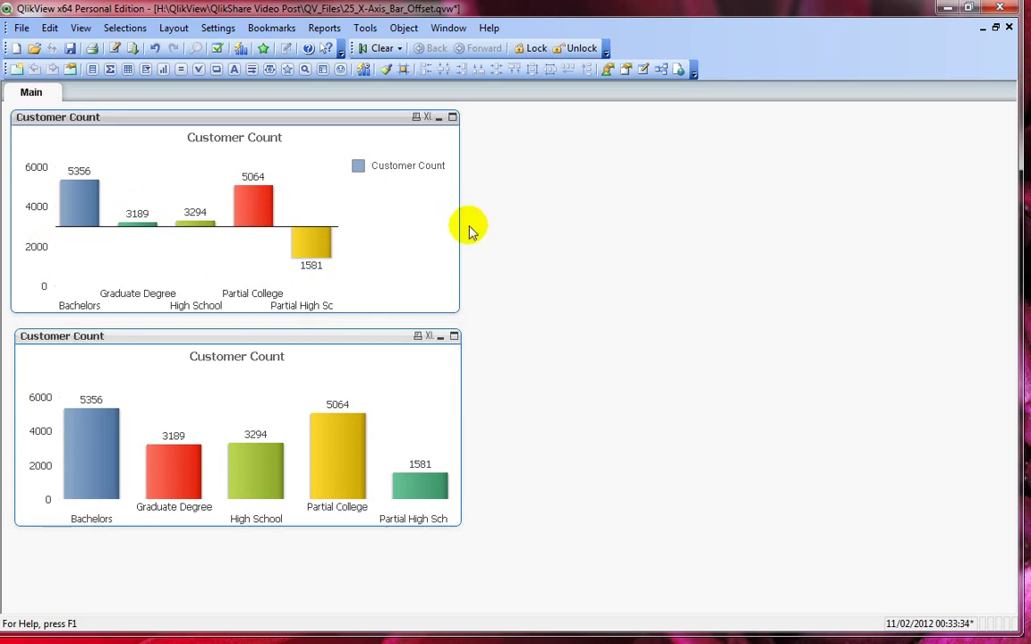
pyautogui.click(357, 198)
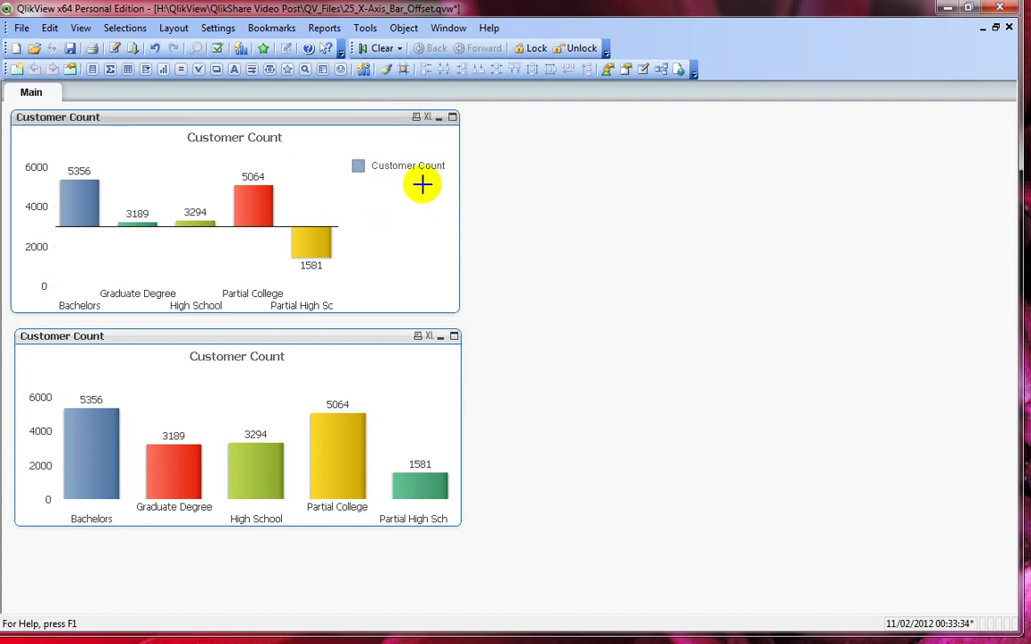
pyautogui.press('Delete')
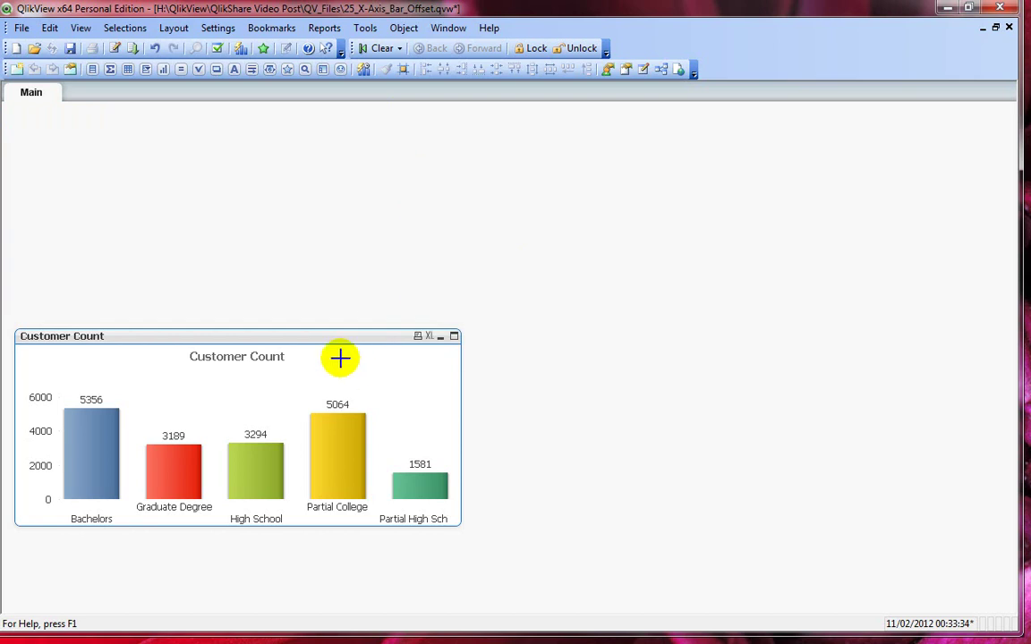
pyautogui.moveTo(330, 340); pyautogui.dragTo(329, 132)
# In the copied chart's Expressions settings, expand Customer Count and select its Bar Offset attribute.
pyautogui.rightClick(330, 132)
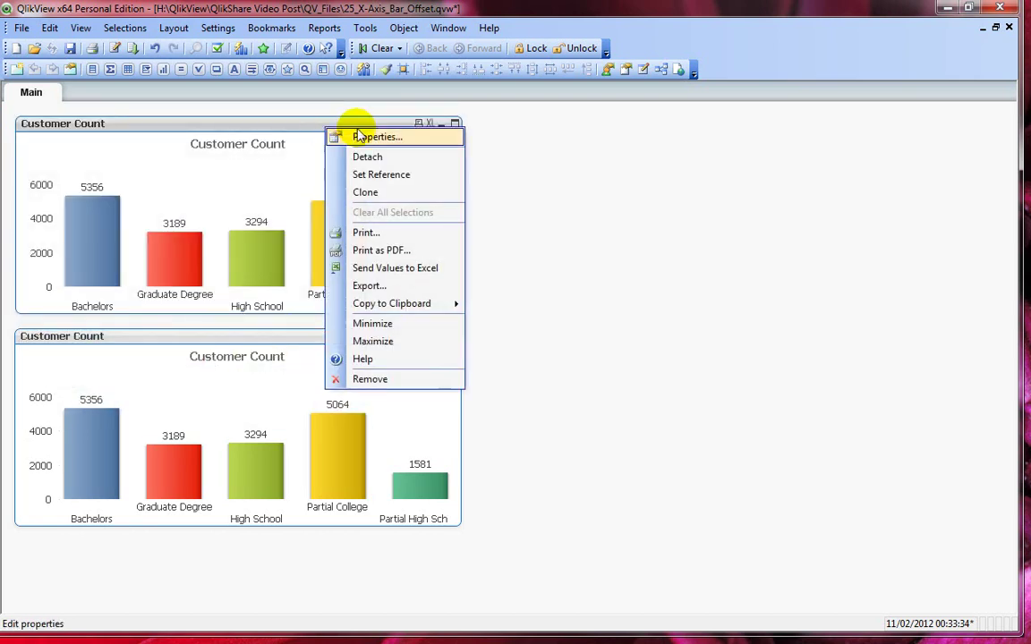
pyautogui.click(362, 132)
pyautogui.click(439, 119)
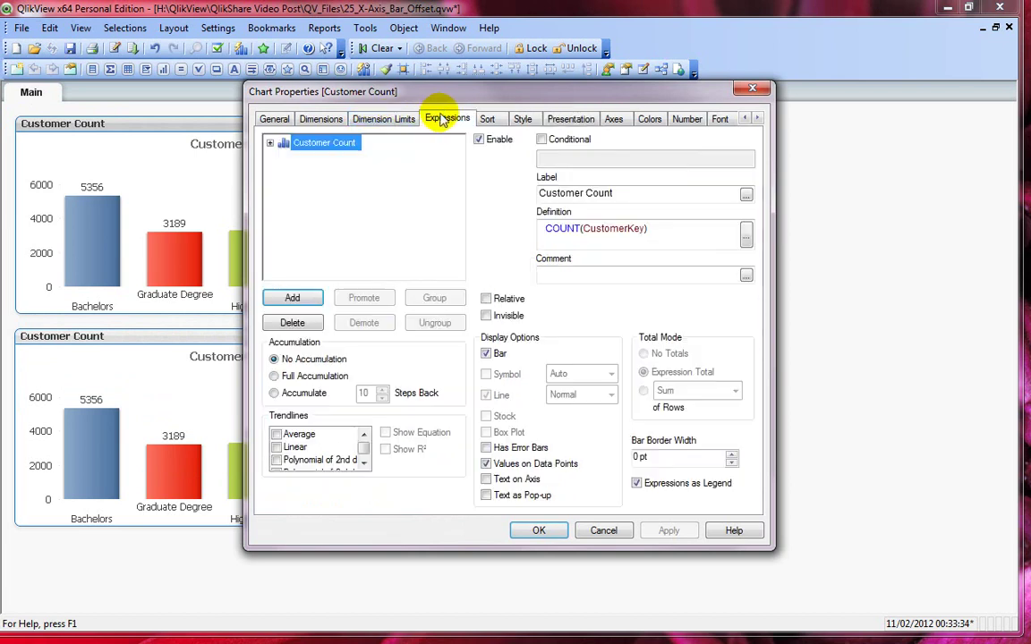
pyautogui.click(573, 238)
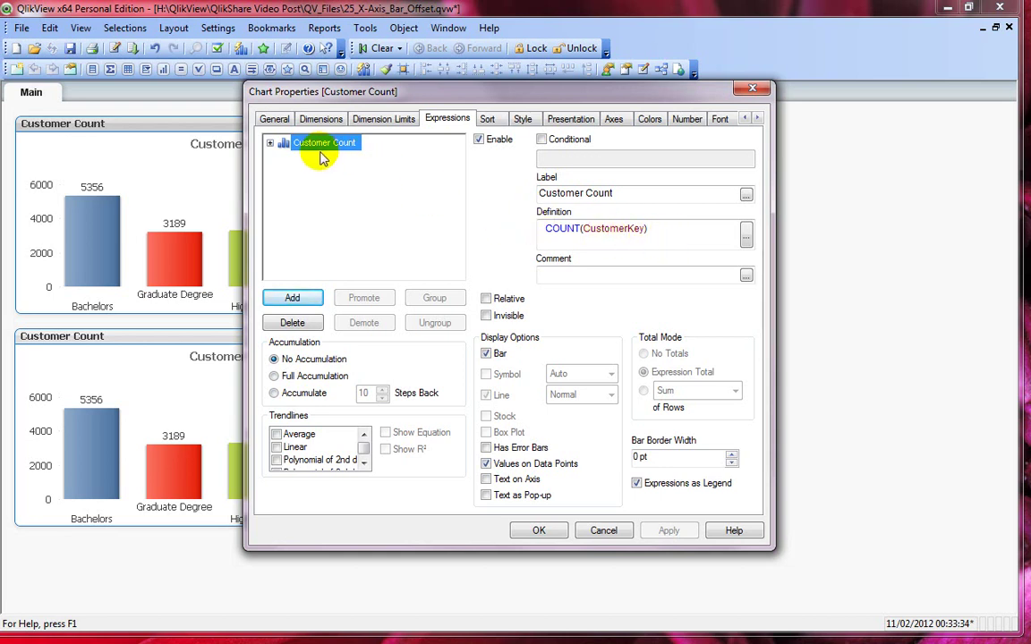
pyautogui.click(269, 144)
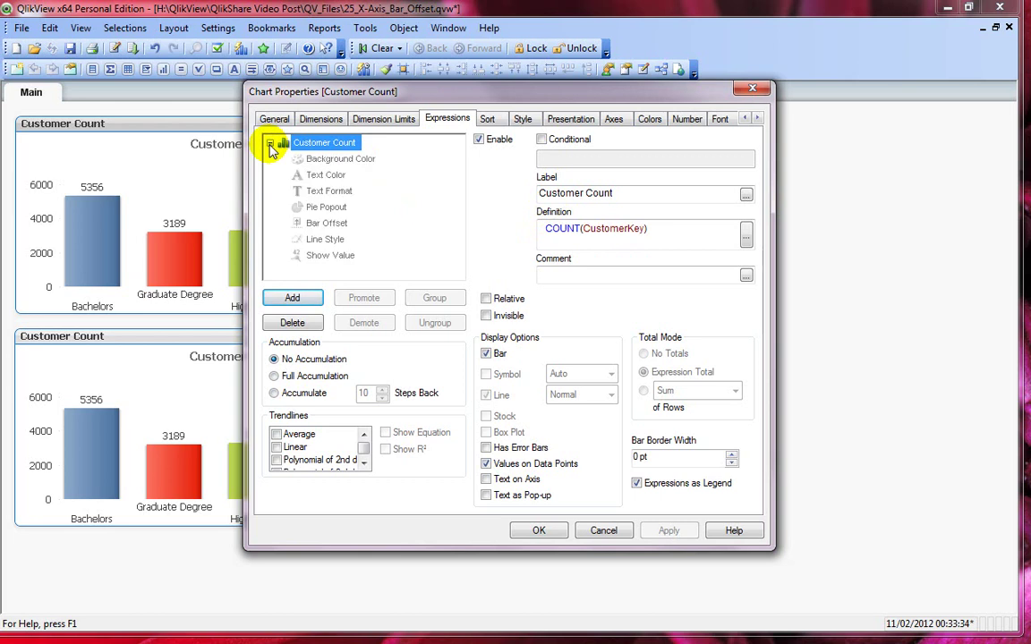
pyautogui.click(338, 226)
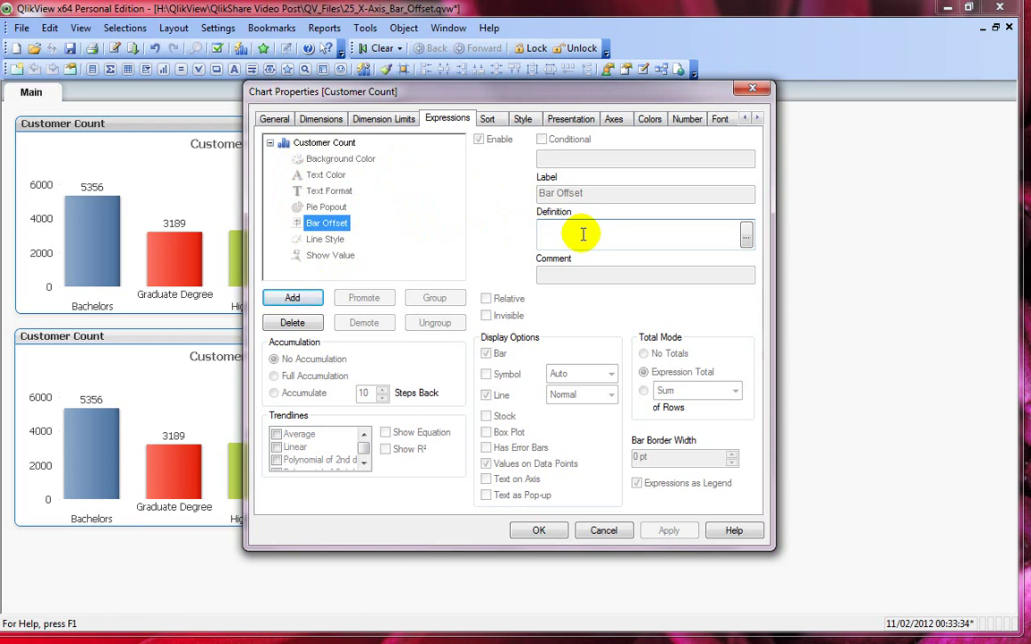
# Enter 3000 as the Bar Offset definition, apply it and close the properties.
pyautogui.click(582, 234)
pyautogui.write('3000')
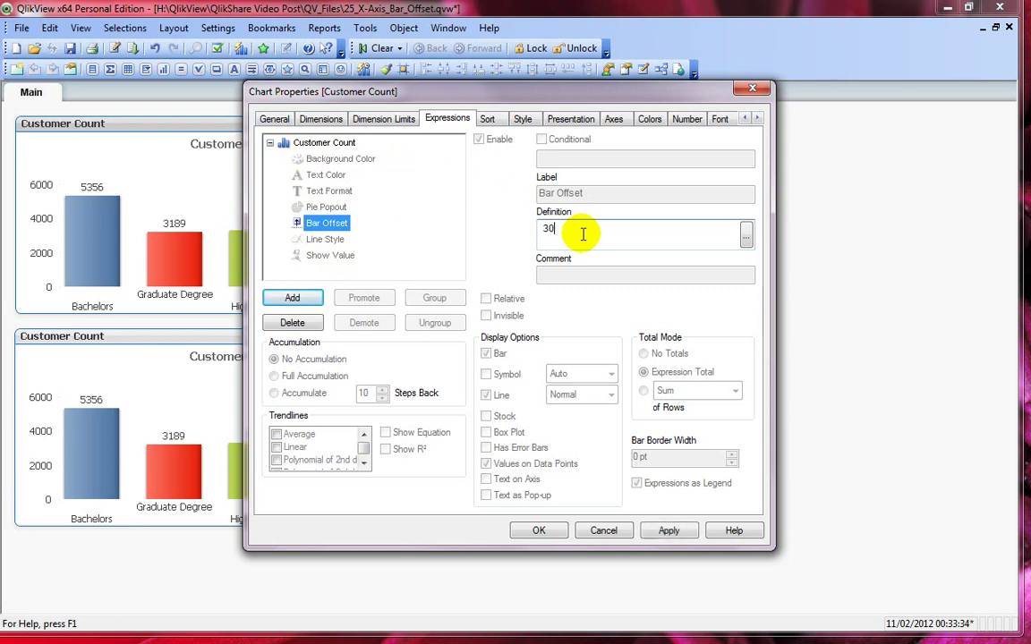
pyautogui.click(670, 531)
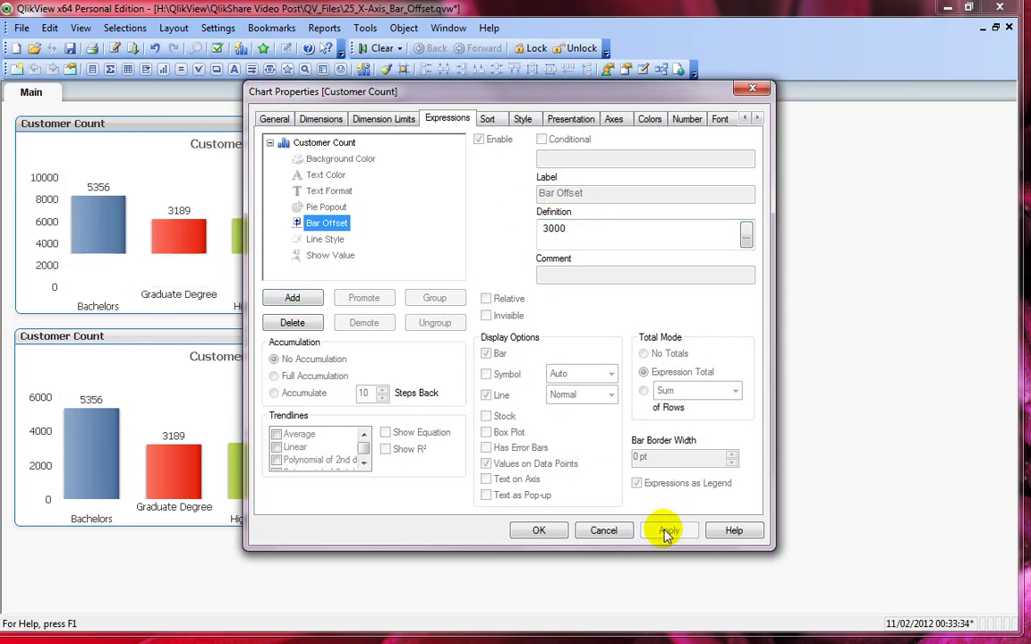
pyautogui.click(540, 531)
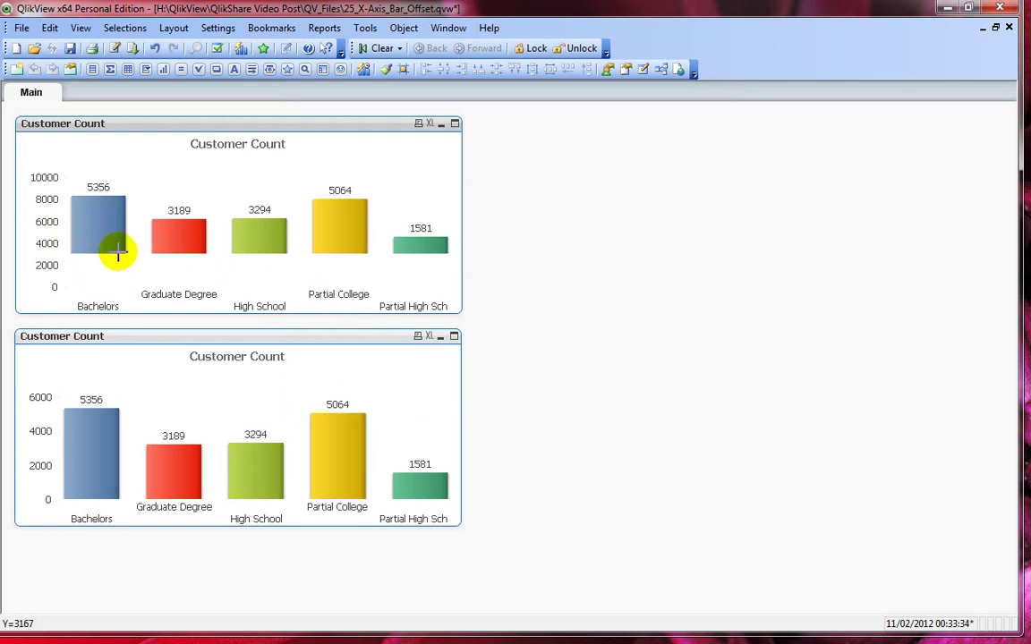
# Reopen the upper chart's properties and verify the Customer Count Bar Offset is 3000.
pyautogui.rightClick(348, 168)
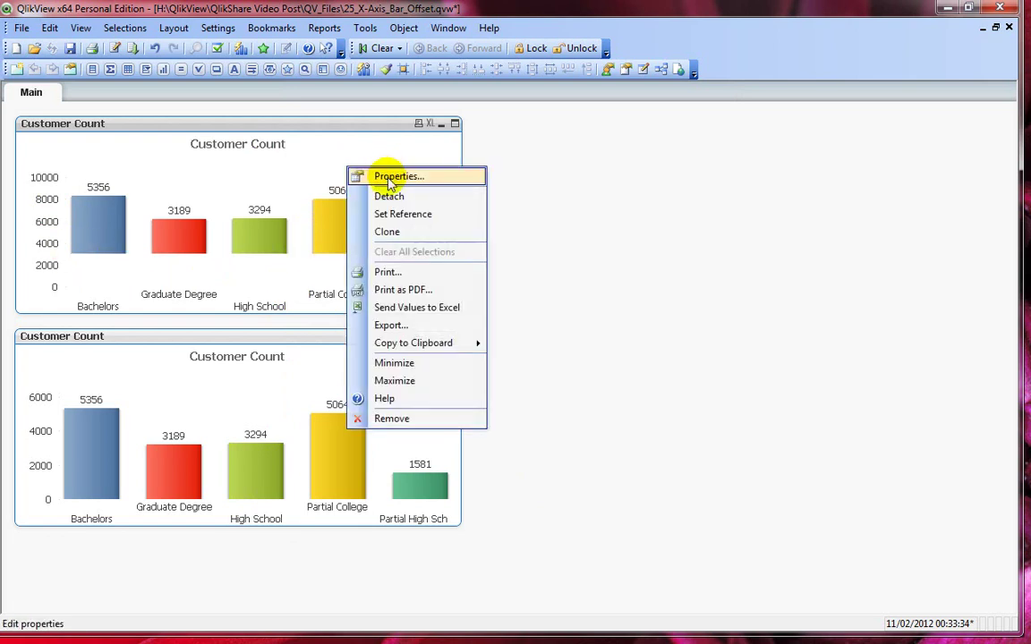
pyautogui.click(376, 175)
pyautogui.moveTo(447, 96); pyautogui.dragTo(667, 101)
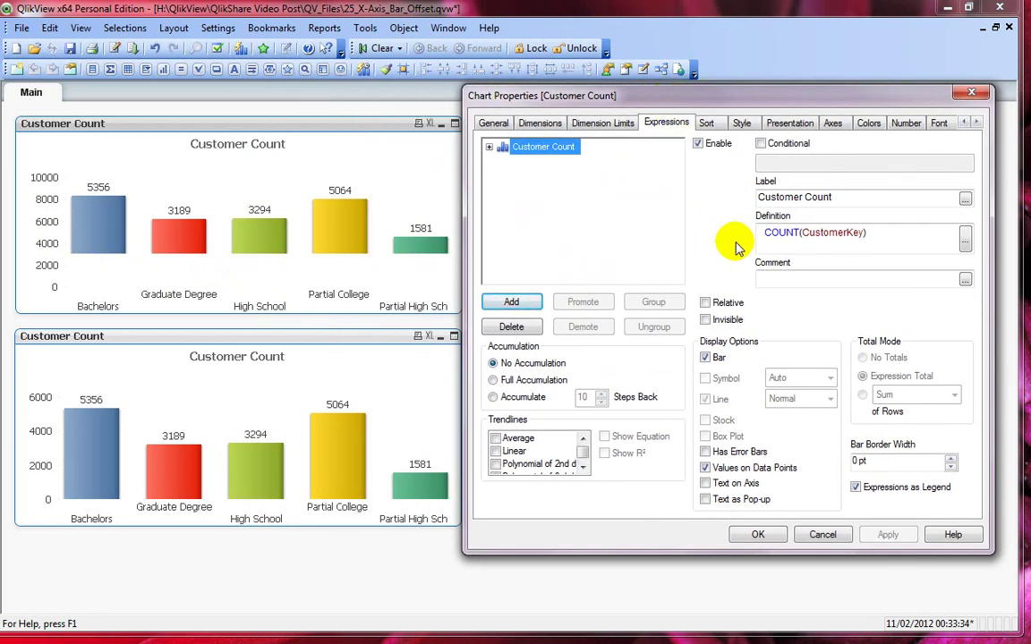
pyautogui.click(489, 147)
pyautogui.click(539, 231)
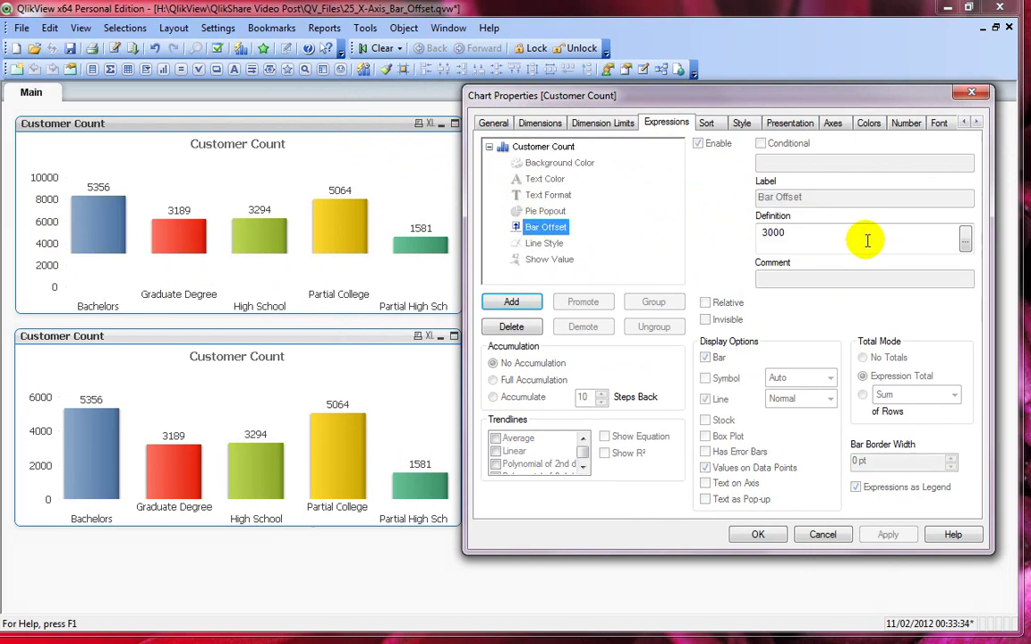
# Open the COUNT(CustomerKey) definition in the Edit Expression dialog and select all of it.
pyautogui.click(507, 147)
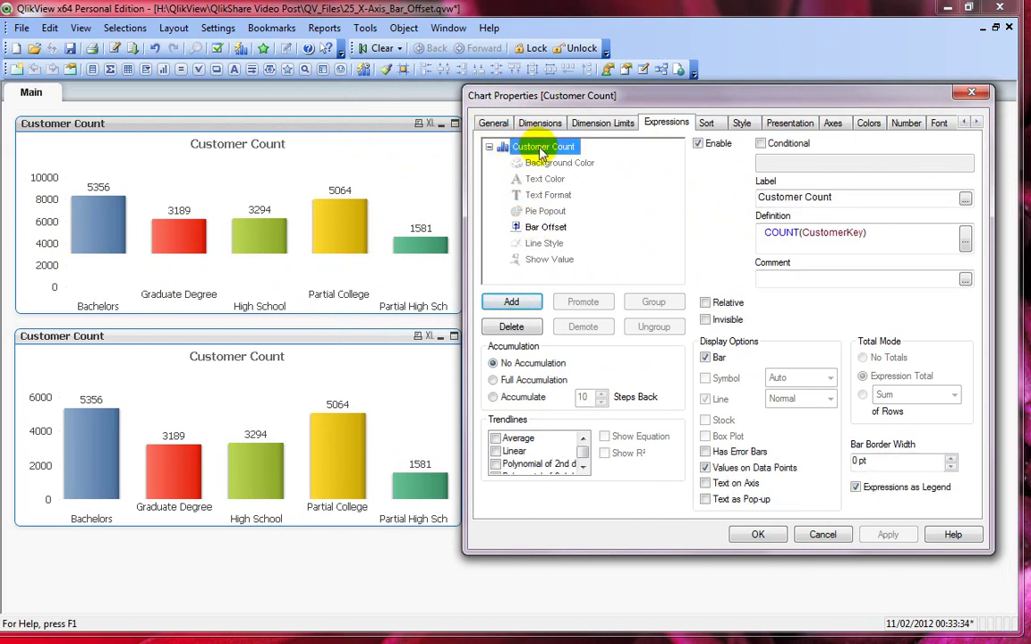
pyautogui.click(966, 238)
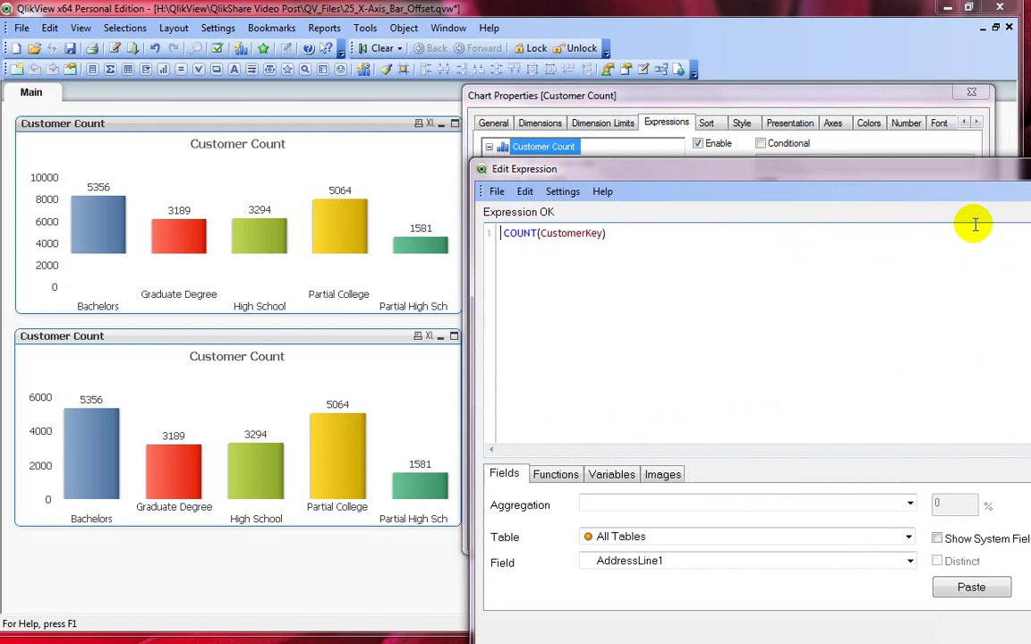
pyautogui.moveTo(951, 167); pyautogui.dragTo(541, 98)
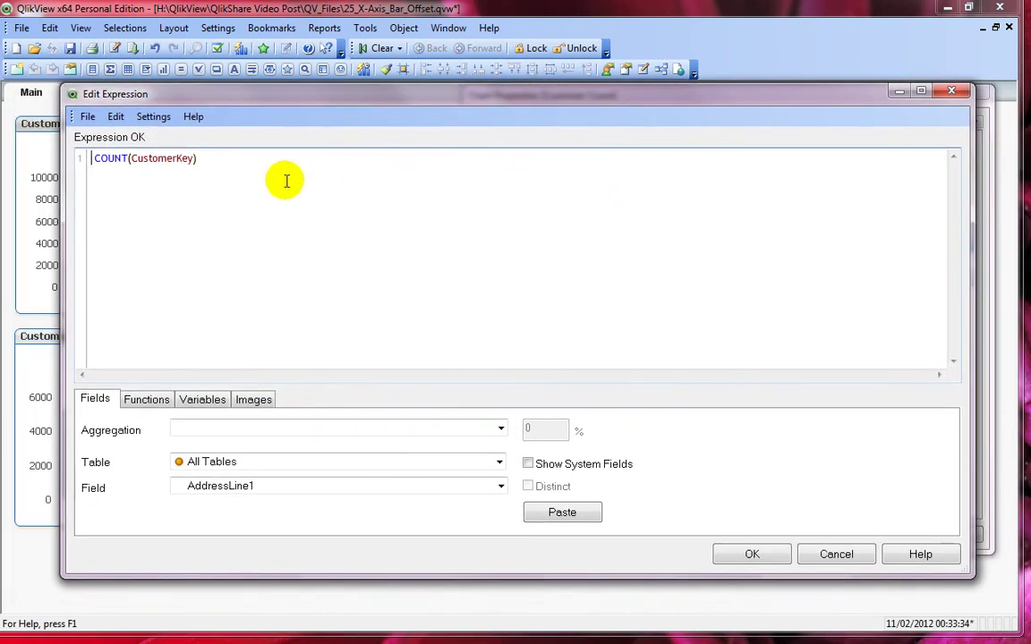
pyautogui.hotkey('ctrl', 'a')
pyautogui.hotkey('ctrl', 'c')
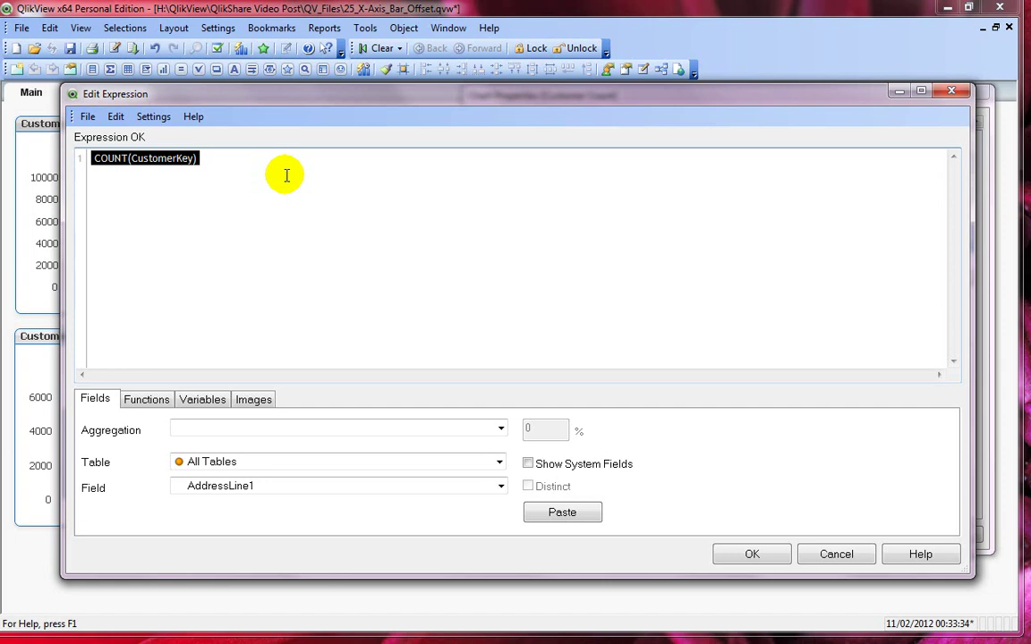
# Replace the definition with the start IF(COUNT(CustomerKey) < 3000, Dual(COUNT(CustomerKey), ...
pyautogui.press('Delete')
pyautogui.write('IF')
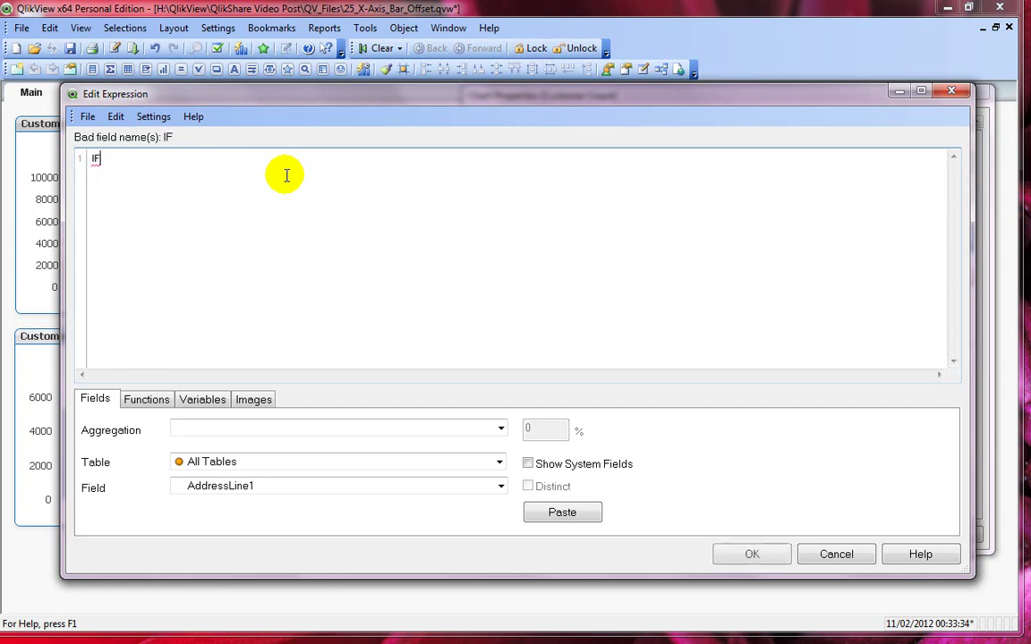
pyautogui.write('(CO')
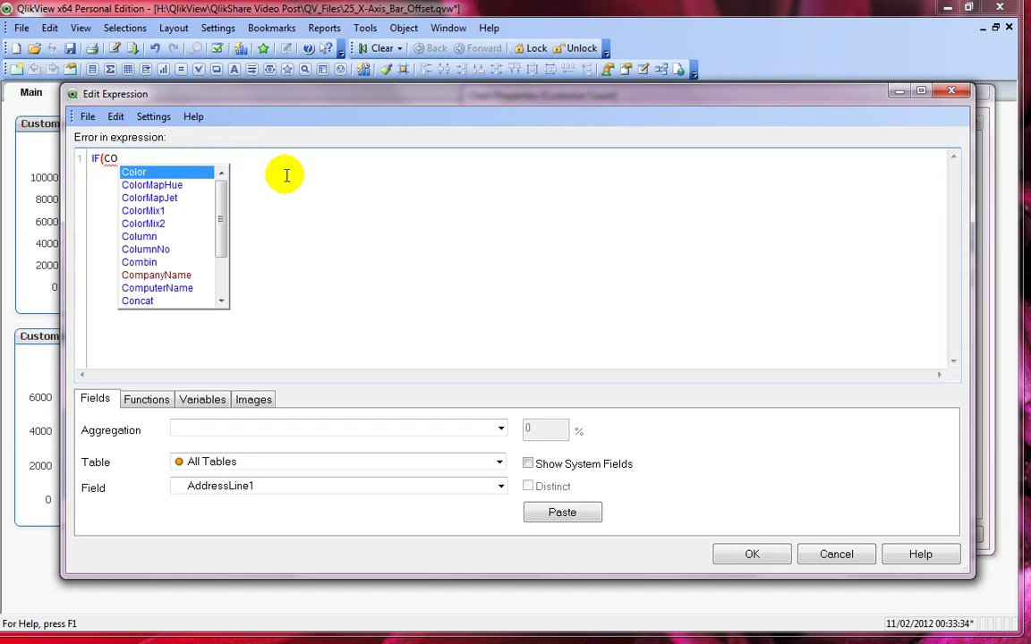
pyautogui.write('UNT(')
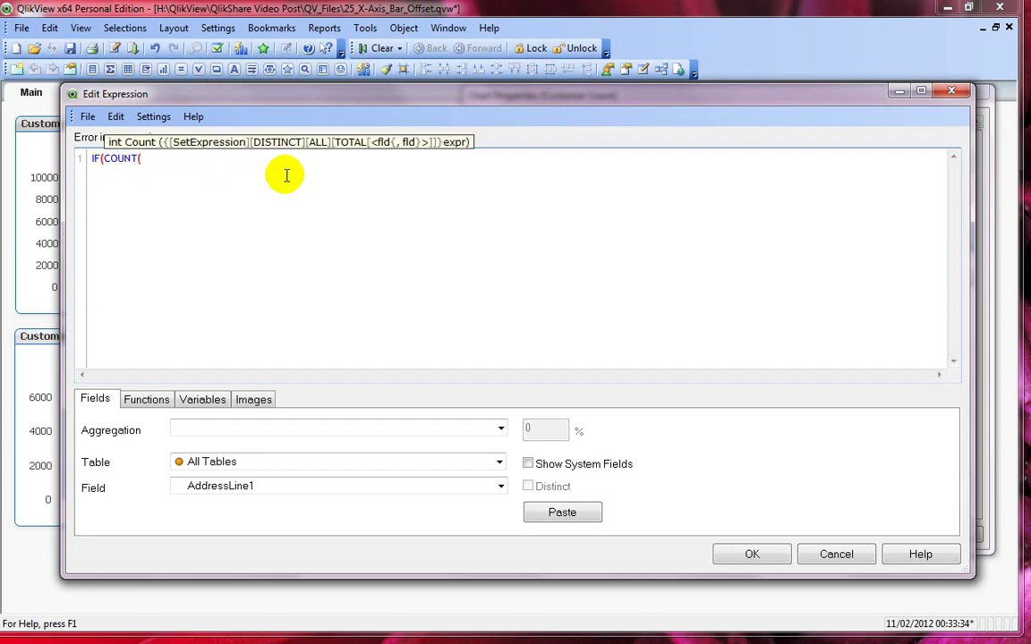
pyautogui.write('CUST')
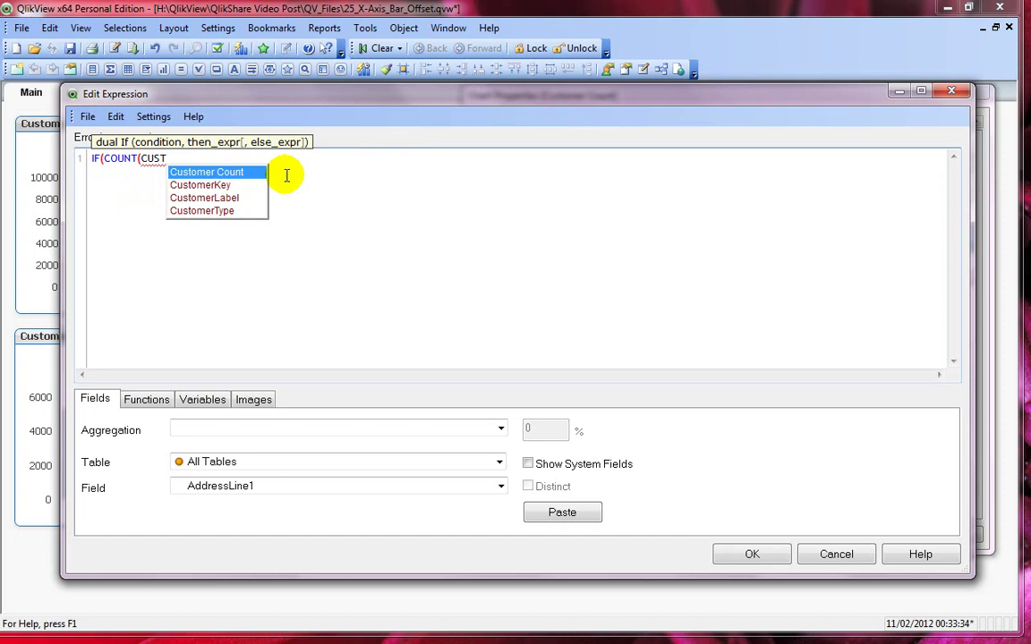
pyautogui.press('Down')
pyautogui.press('Return')
pyautogui.write(')')
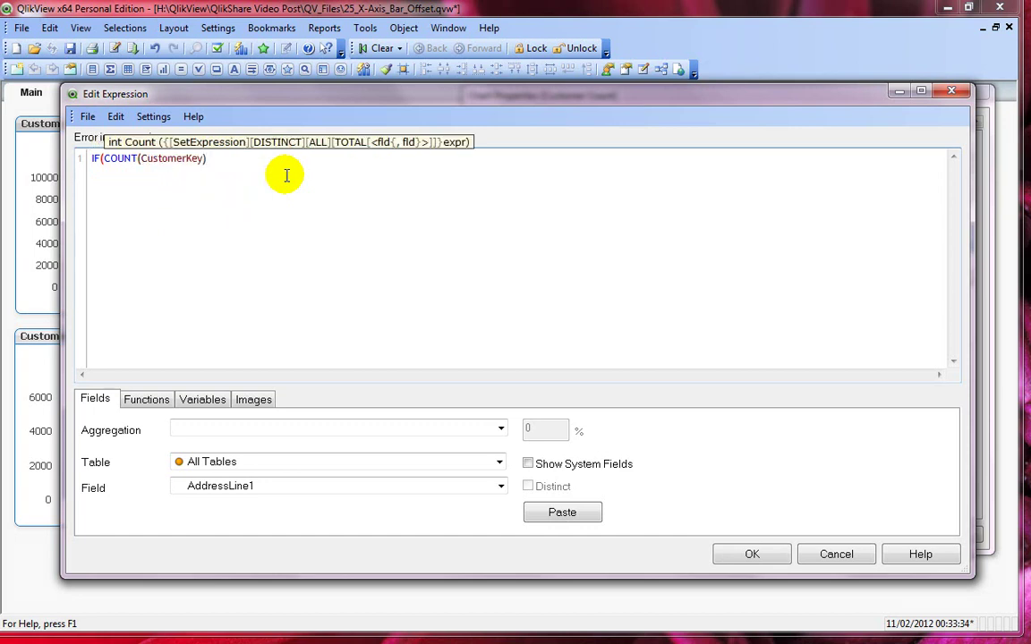
pyautogui.write(' < ')
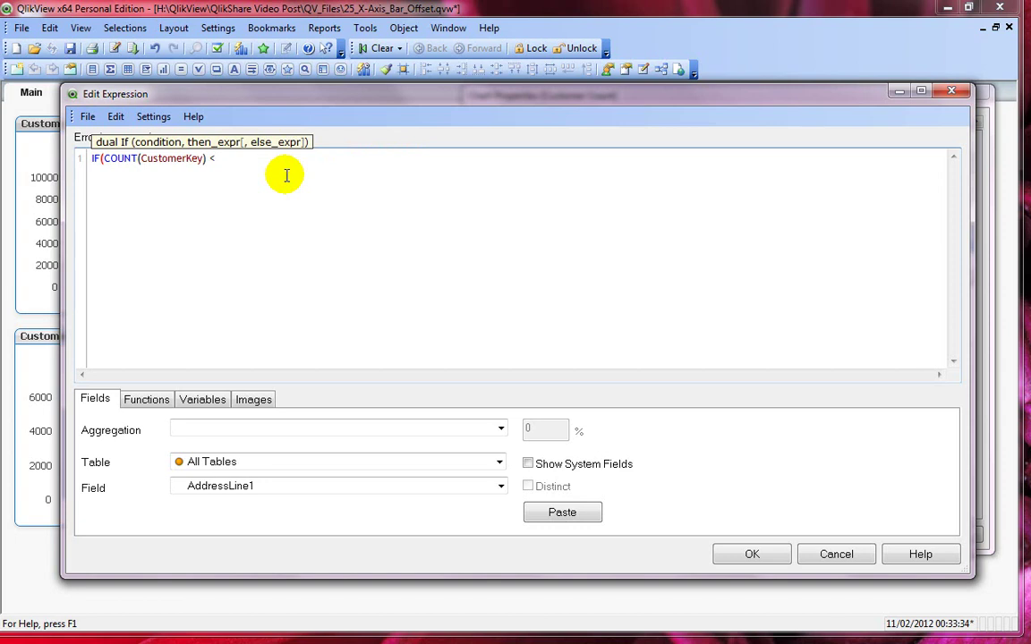
pyautogui.write('3000, Dual')
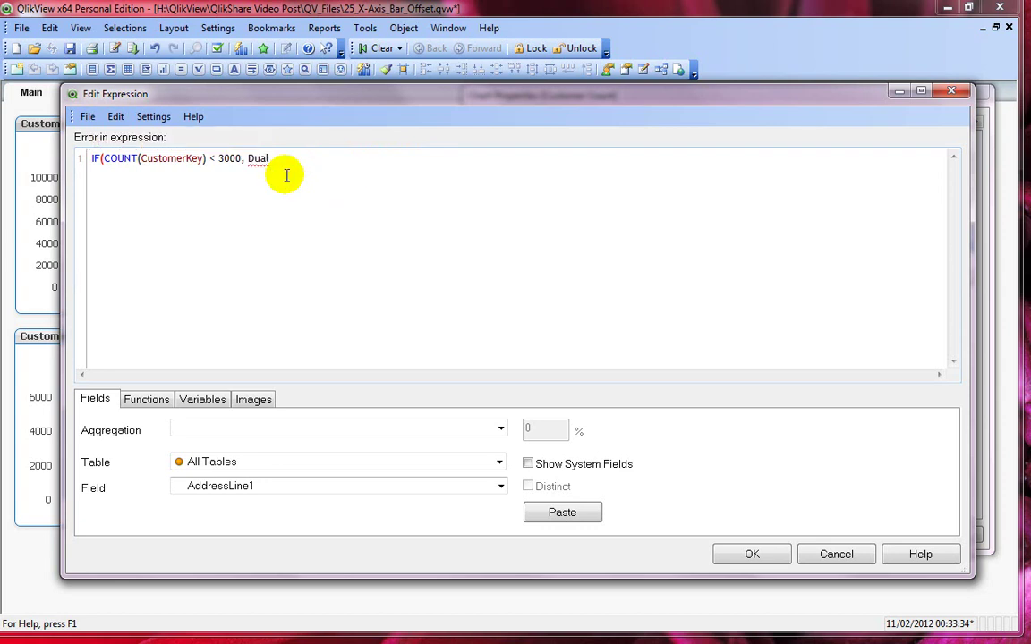
pyautogui.write('(')
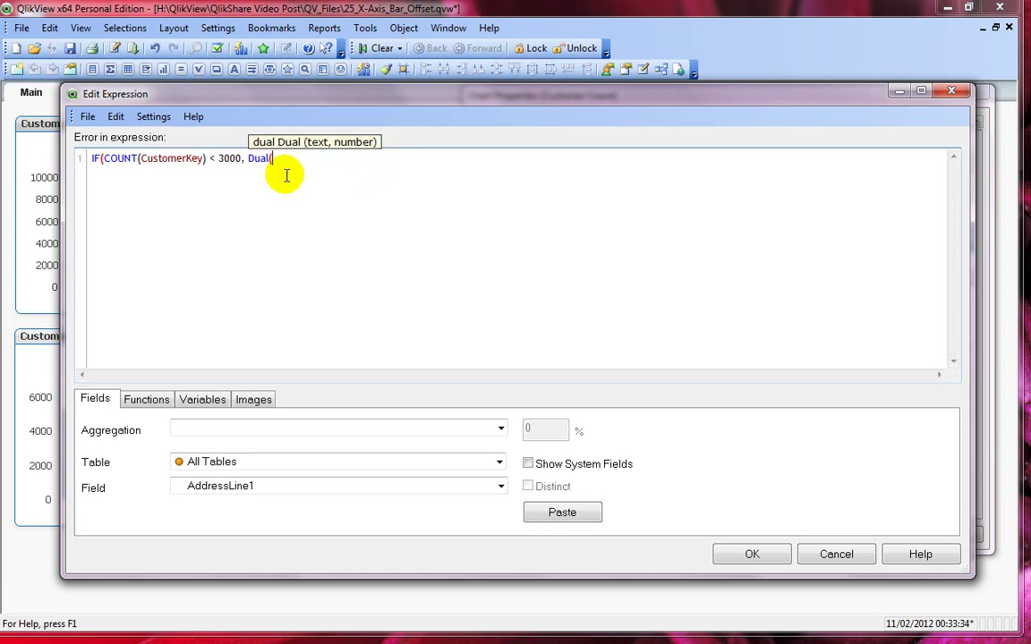
pyautogui.moveTo(206, 158); pyautogui.dragTo(103, 157)
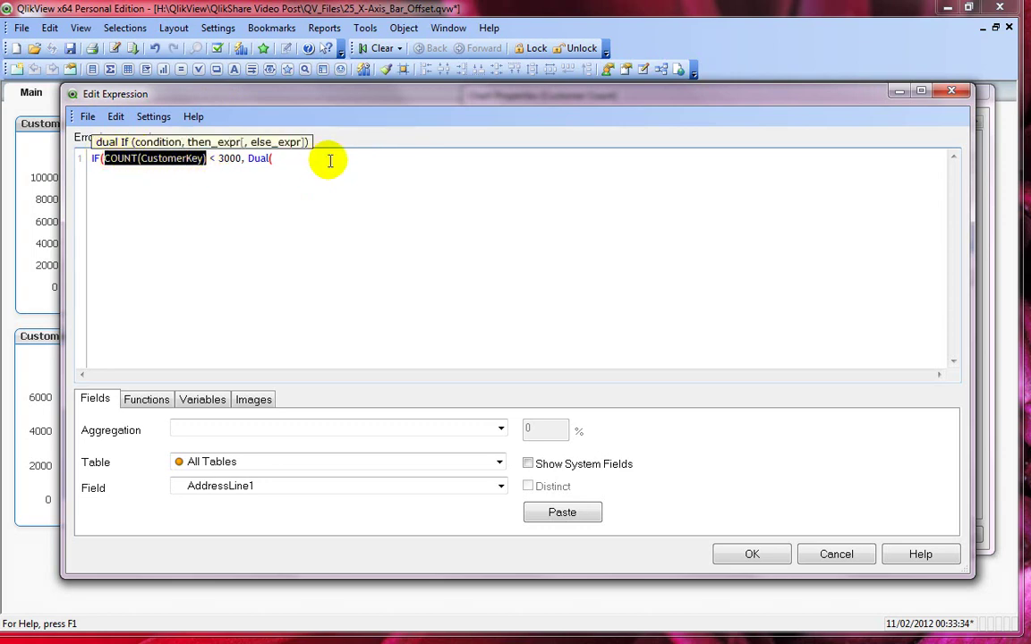
pyautogui.hotkey('ctrl', 'v')
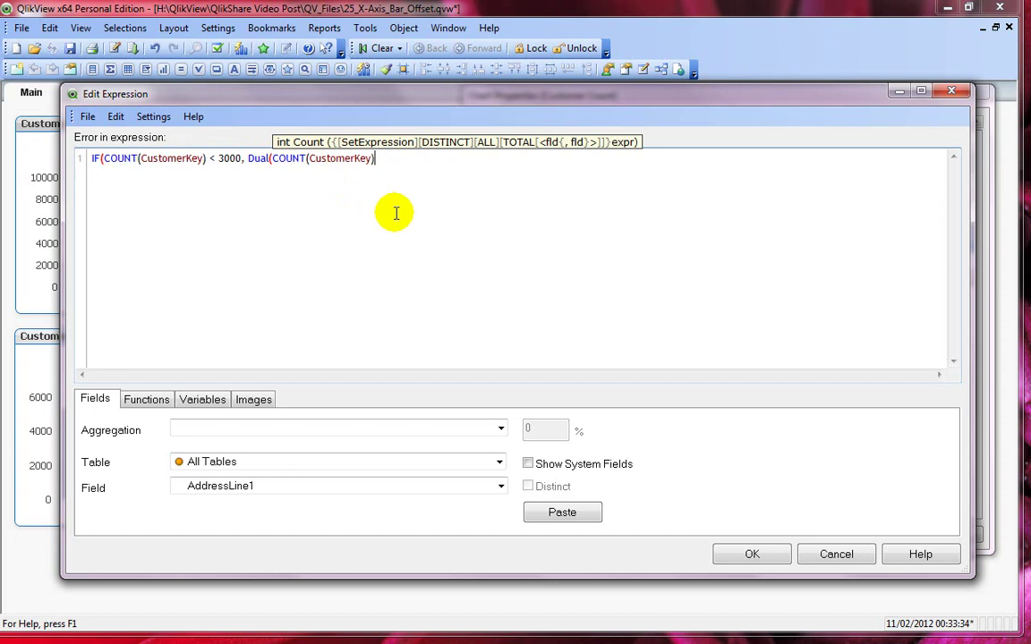
pyautogui.write('),')
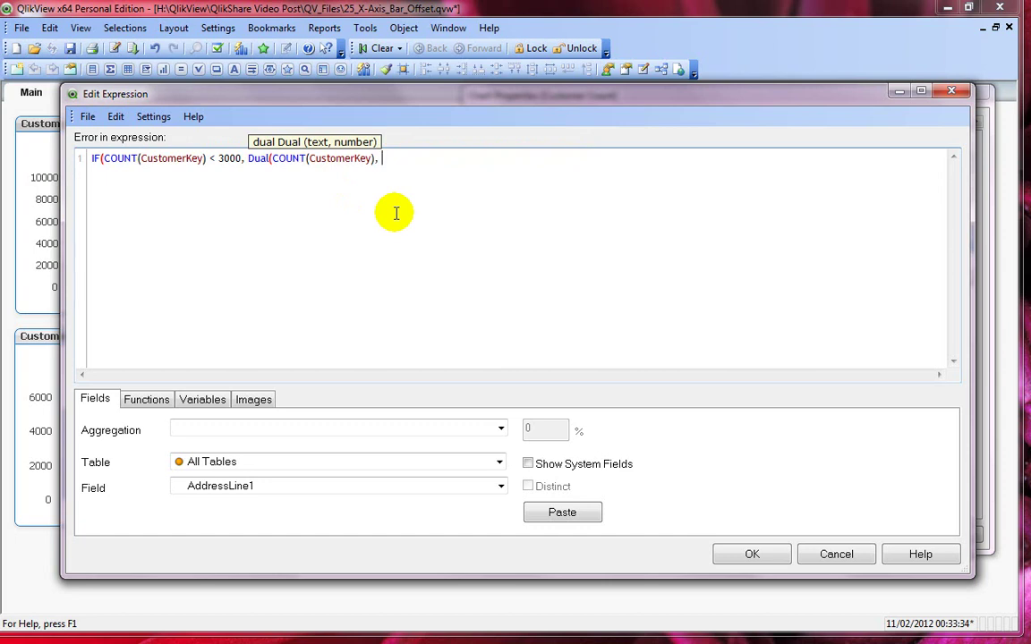
# Finish with COUNT(CustomerKey) * -1 and else COUNT(CustomerKey), then confirm and apply the expression.
pyautogui.write('COUNT(CustomerKey) ')
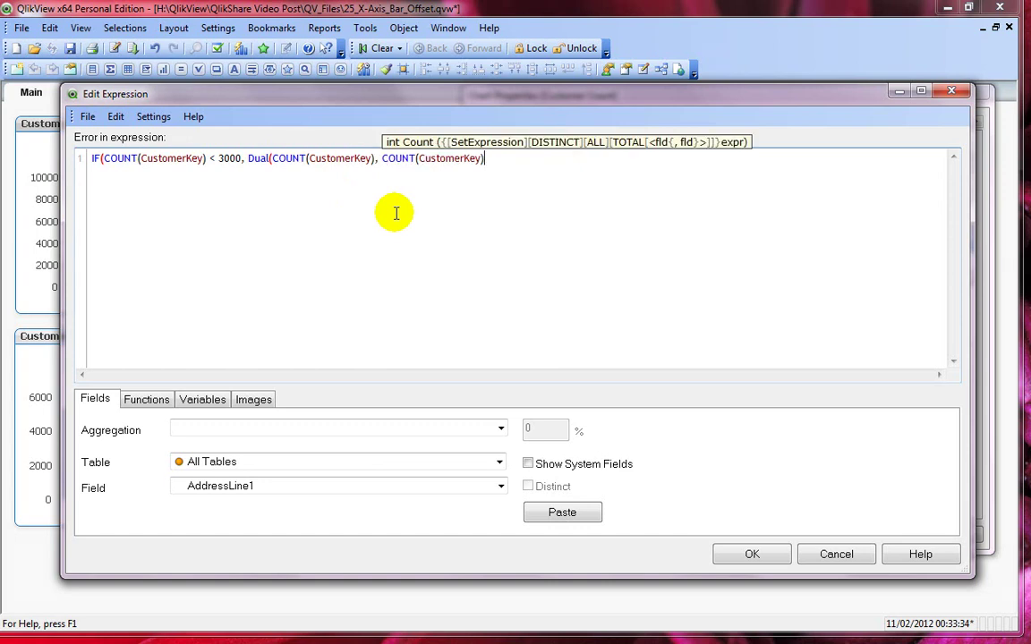
pyautogui.write('* -1')
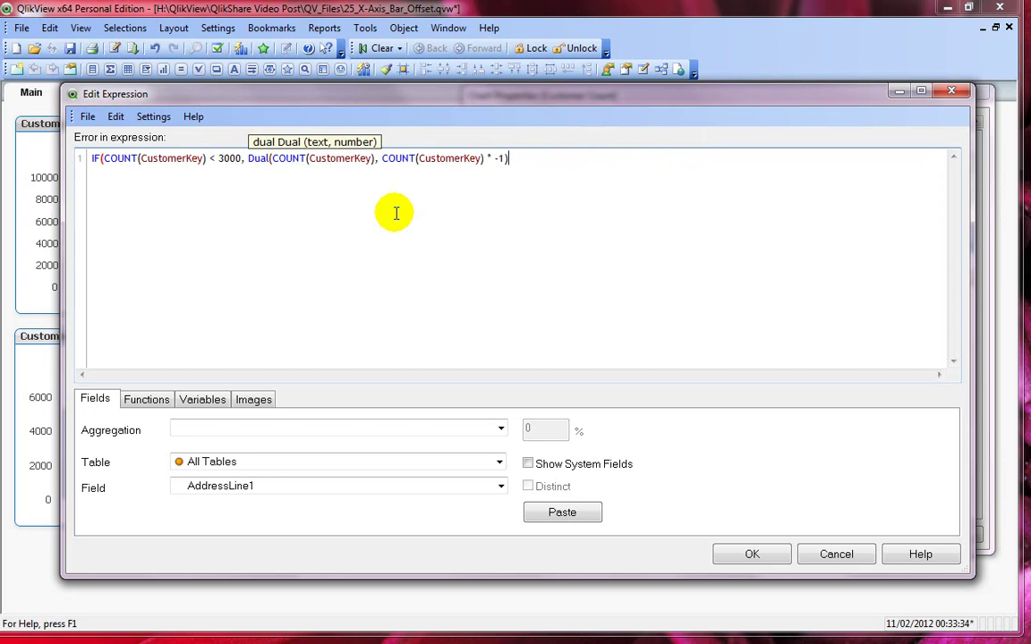
pyautogui.moveTo(512, 158); pyautogui.dragTo(254, 164)
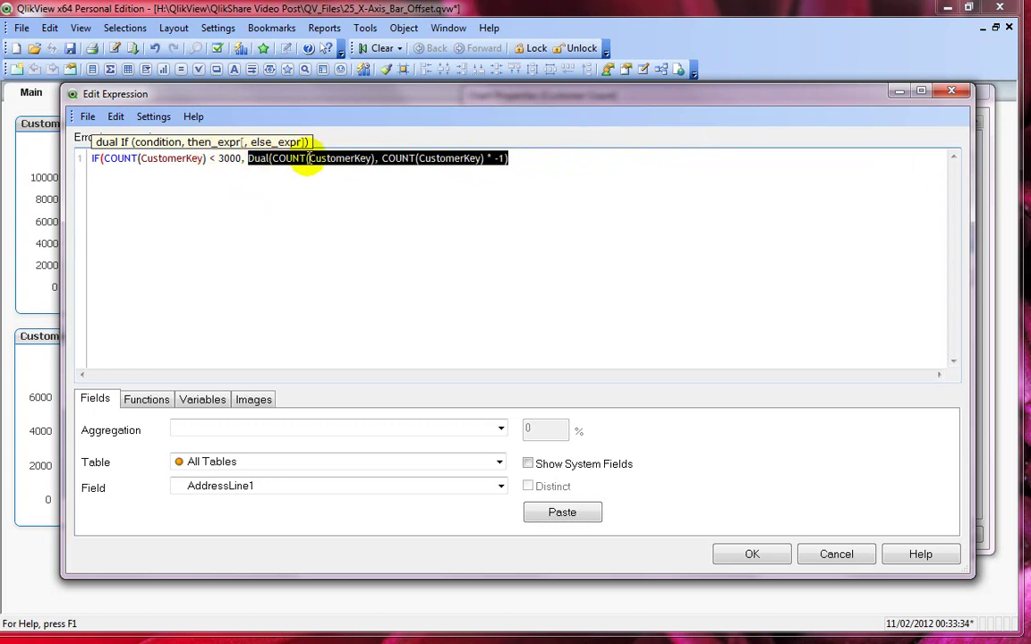
pyautogui.click(520, 165)
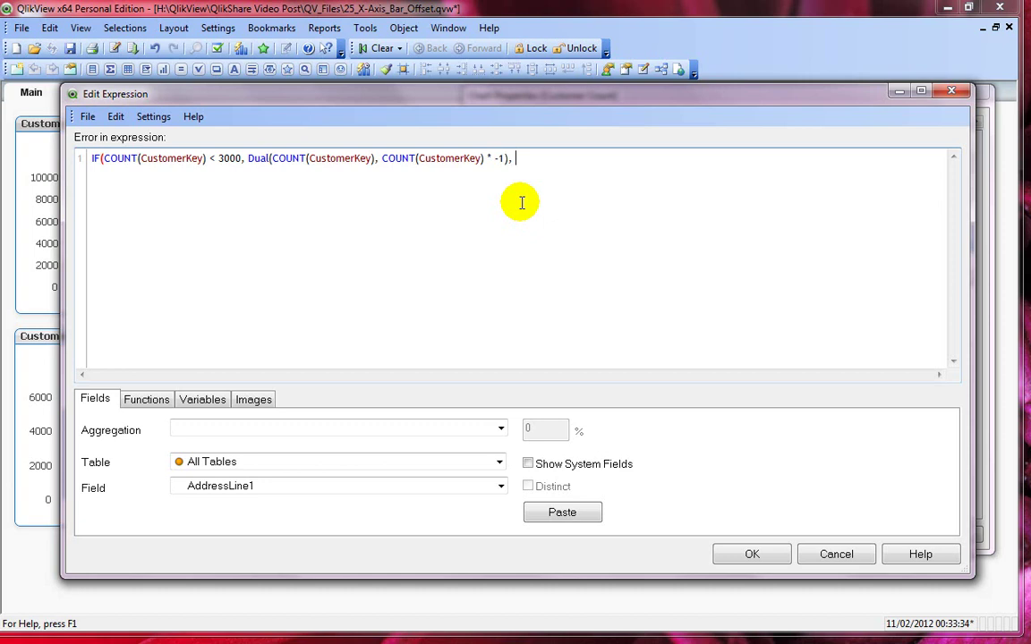
pyautogui.hotkey('ctrl', 'v')
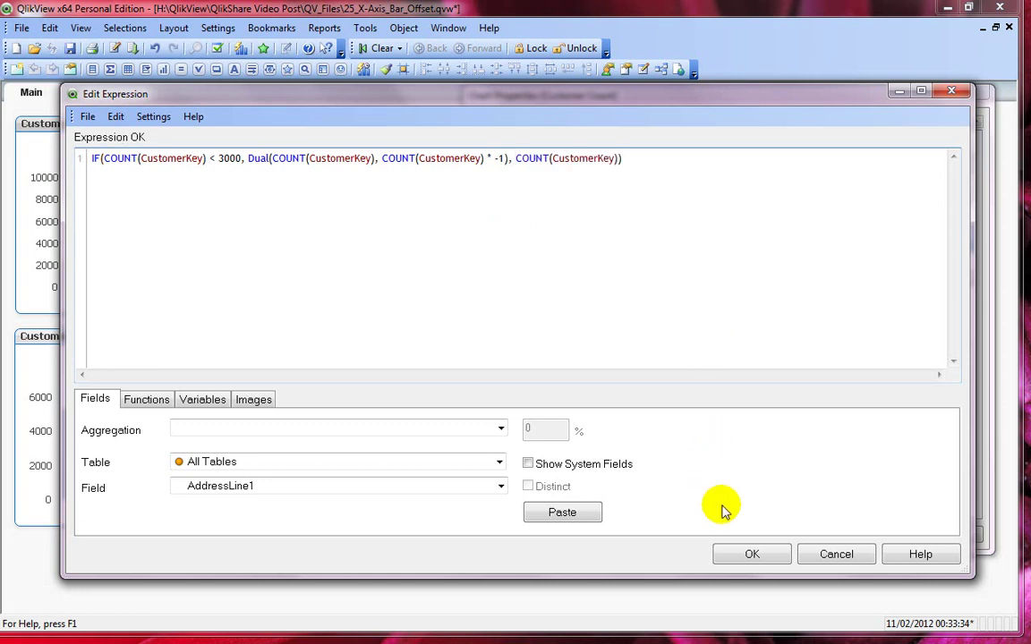
pyautogui.click(752, 555)
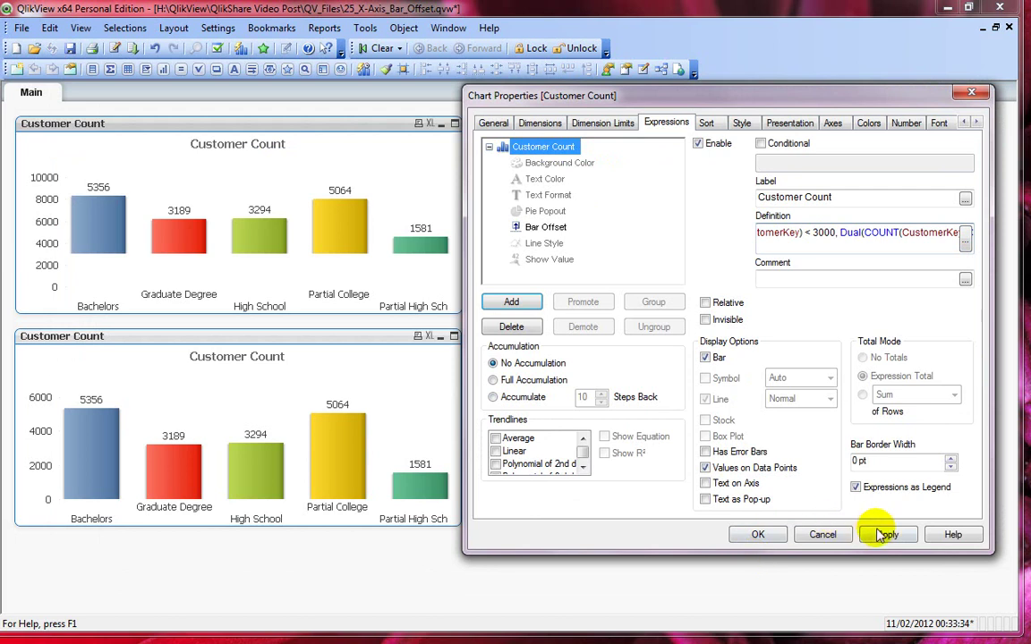
pyautogui.click(884, 534)
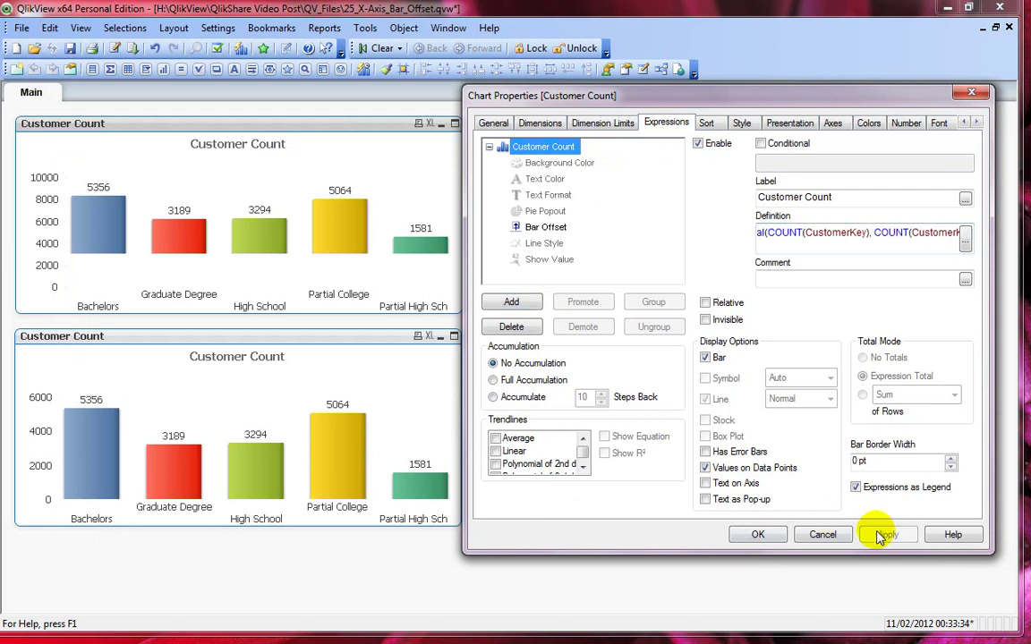
# Close Chart Properties and check bar values, with Partial High School's 1581 hanging below 3000.
pyautogui.click(758, 535)
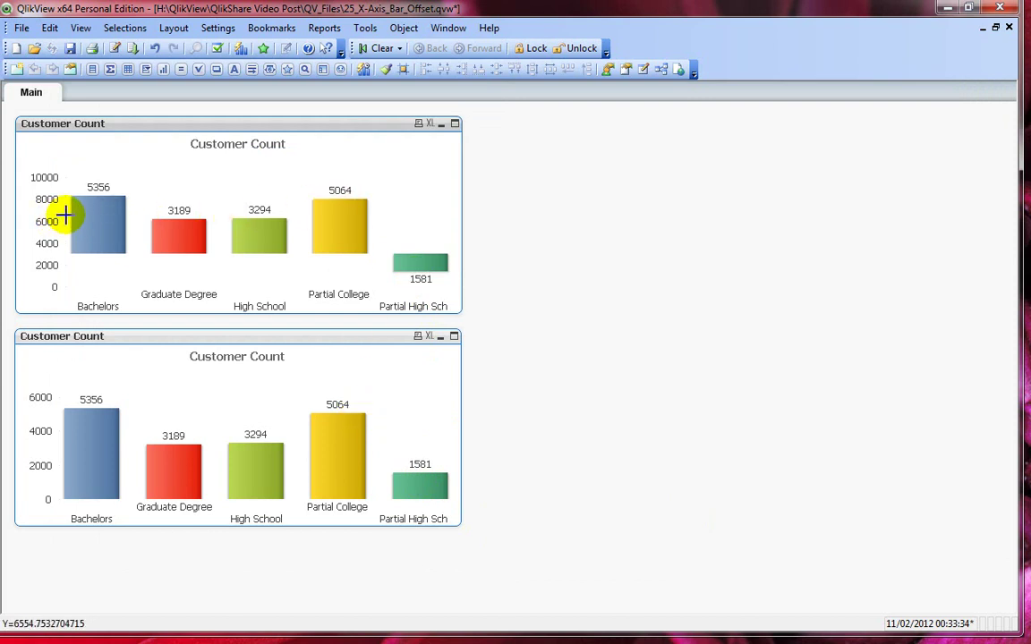
pyautogui.moveTo(86, 229)
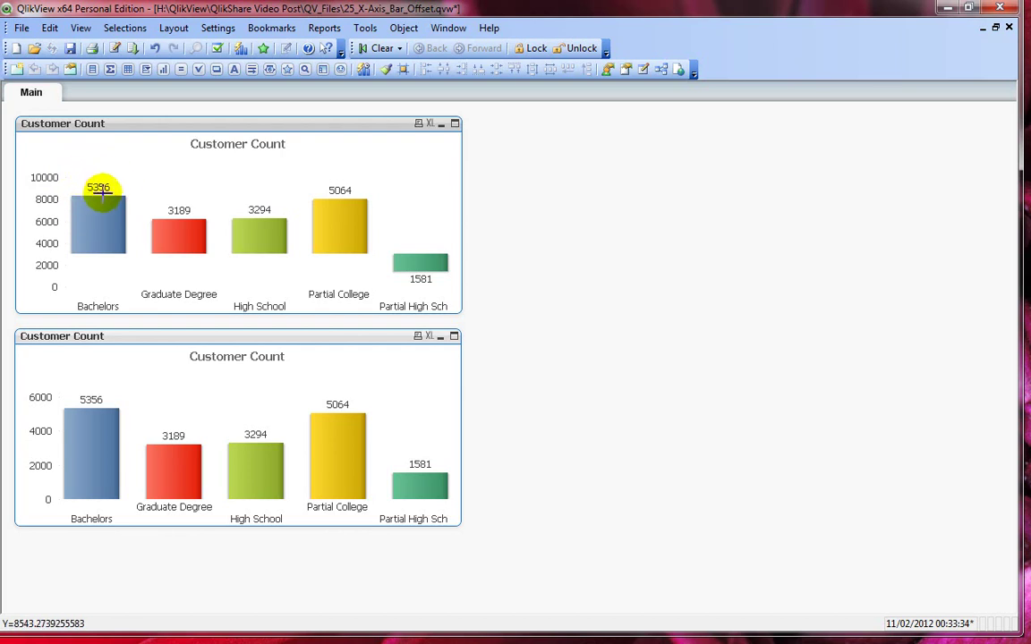
pyautogui.moveTo(349, 223)
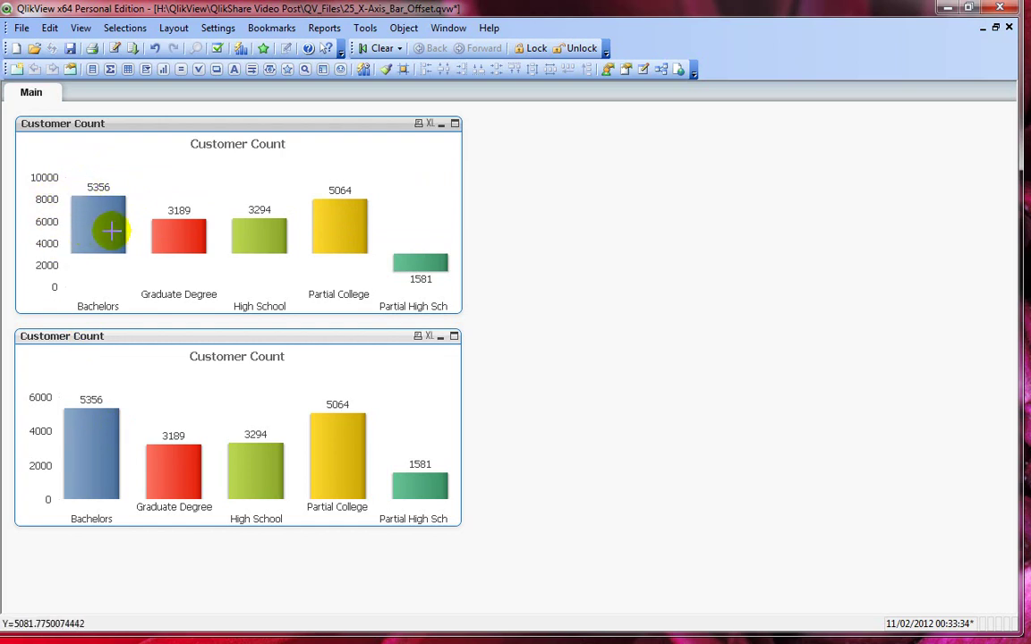
# Change the expression's else value to COUNT(CustomerKey) - 3000 and apply it to the upper chart.
pyautogui.rightClick(305, 157)
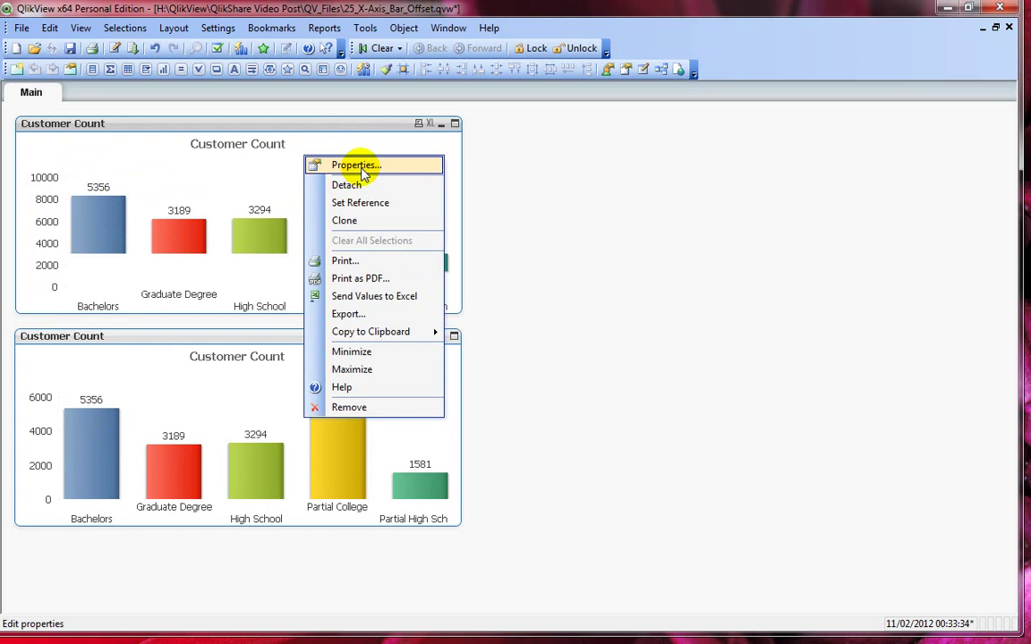
pyautogui.click(361, 163)
pyautogui.moveTo(543, 90); pyautogui.dragTo(522, 111)
pyautogui.click(725, 254)
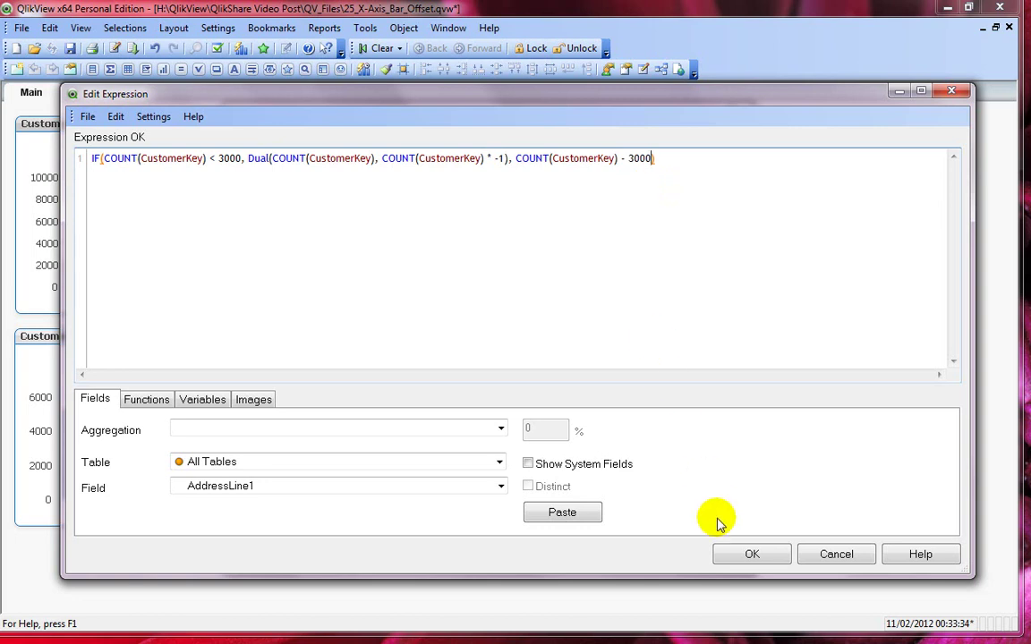
pyautogui.click(736, 554)
pyautogui.click(648, 555)
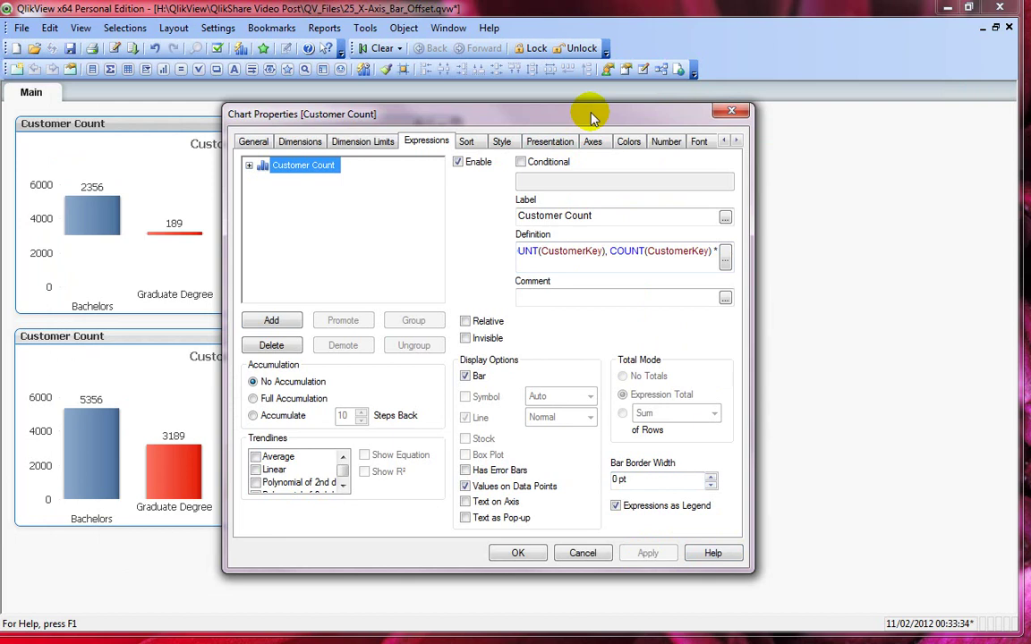
pyautogui.moveTo(563, 117); pyautogui.dragTo(765, 121)
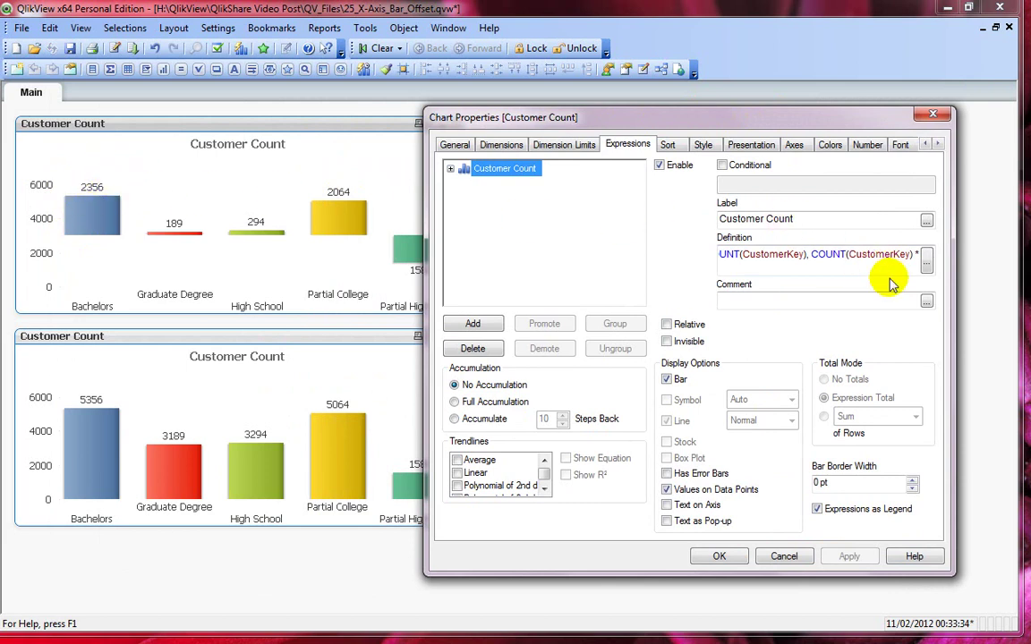
# Add a reference line at 3000 on the Primary Y axis and close the properties.
pyautogui.click(761, 153)
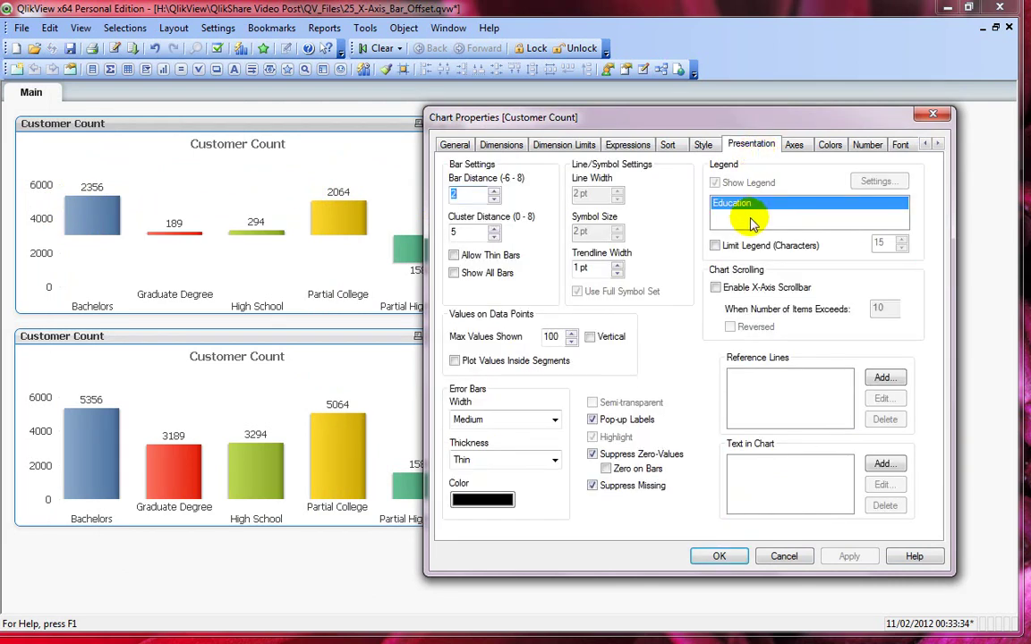
pyautogui.click(887, 378)
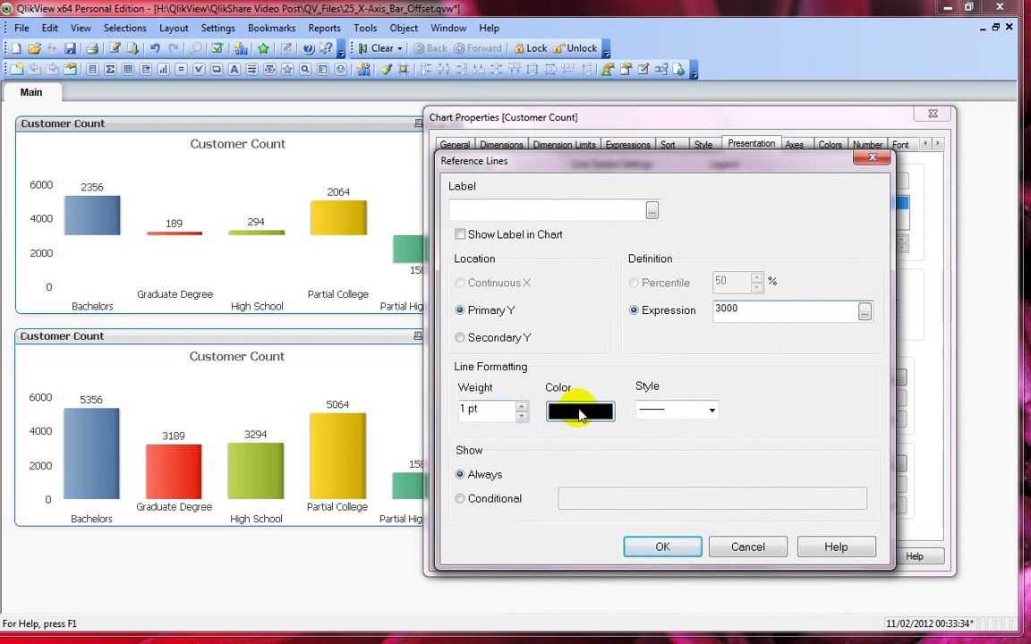
pyautogui.click(689, 548)
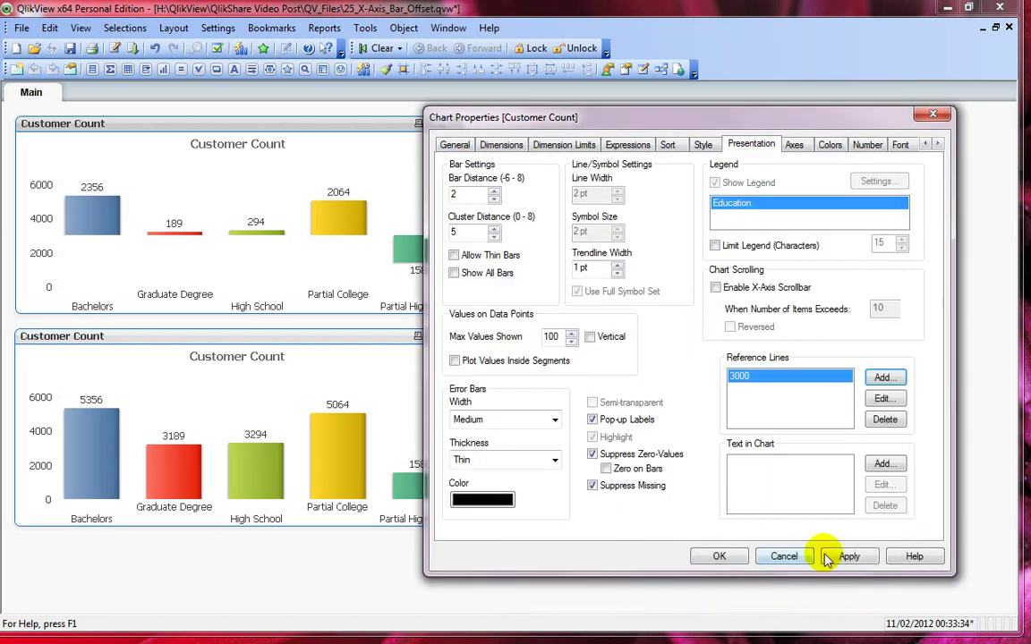
pyautogui.click(841, 557)
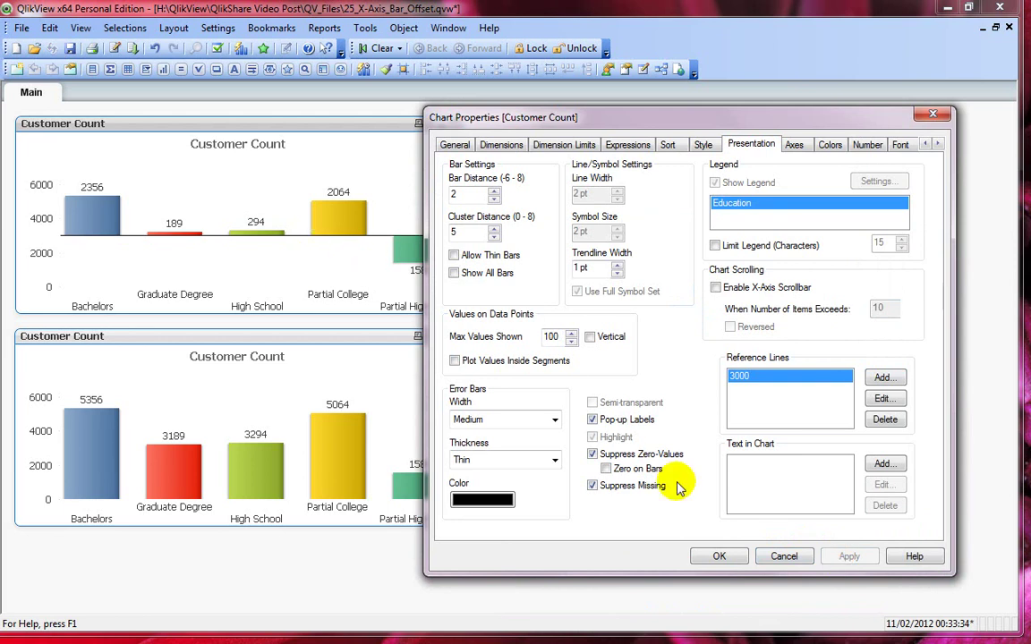
pyautogui.click(720, 553)
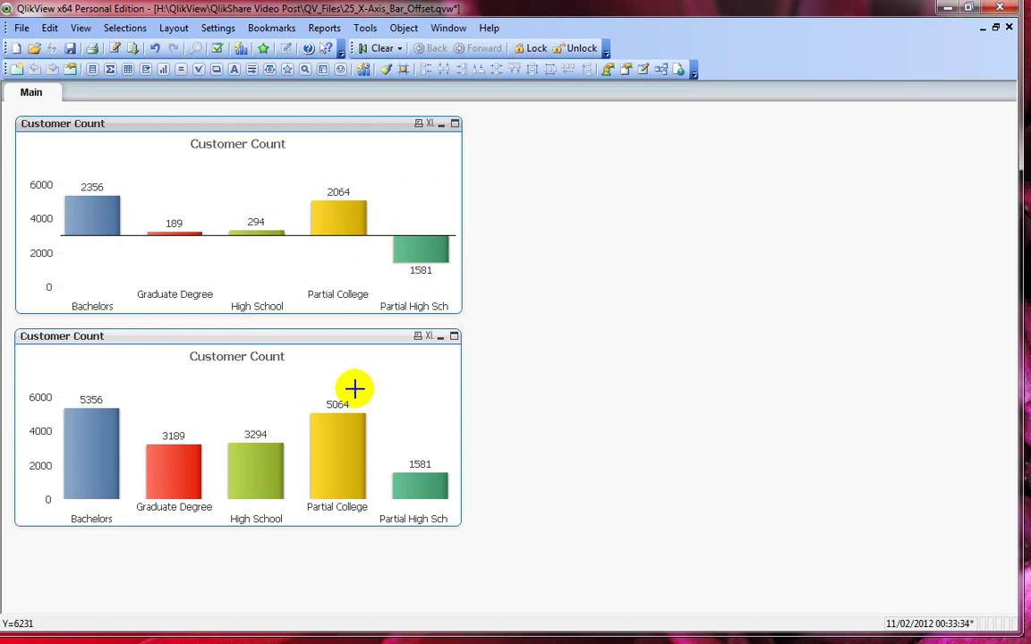
# In the top chart's Expressions settings, turn off Values on Data Points for the offset bars.
pyautogui.rightClick(222, 183)
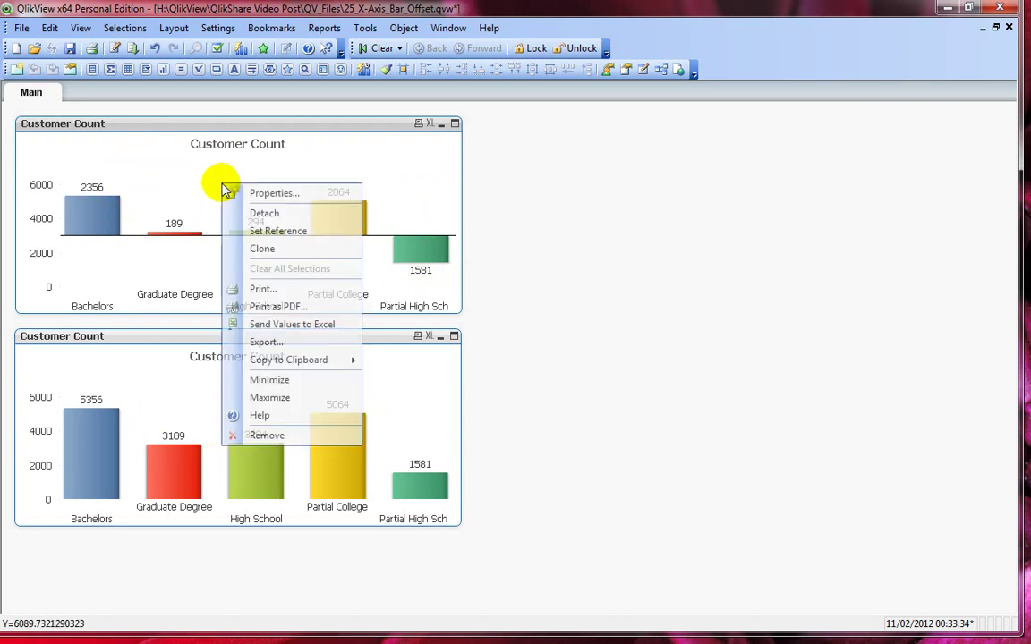
pyautogui.click(256, 193)
pyautogui.click(386, 119)
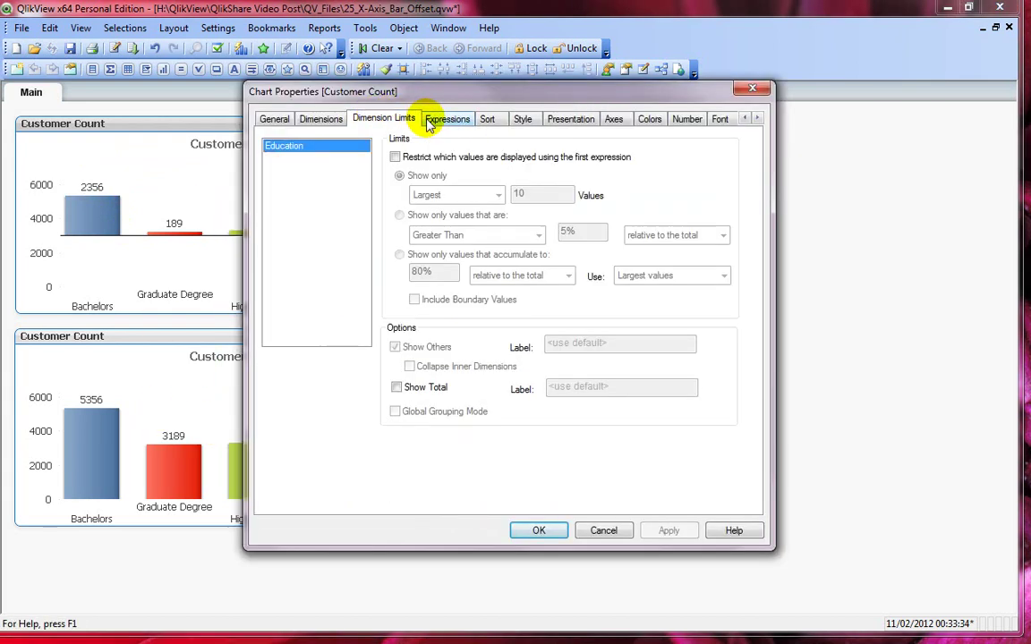
pyautogui.click(439, 124)
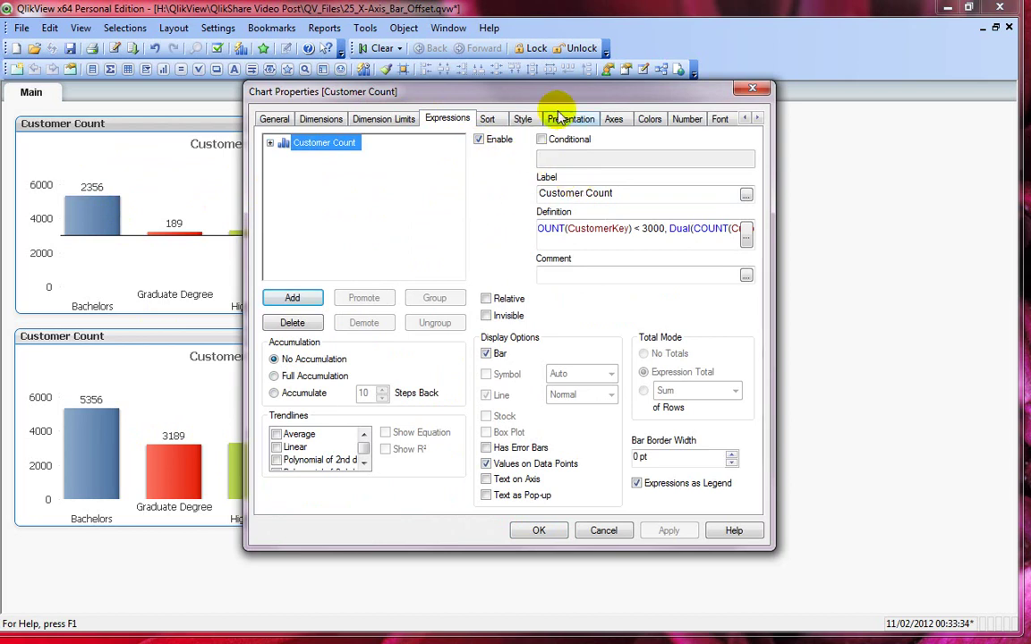
pyautogui.moveTo(501, 90); pyautogui.dragTo(736, 50)
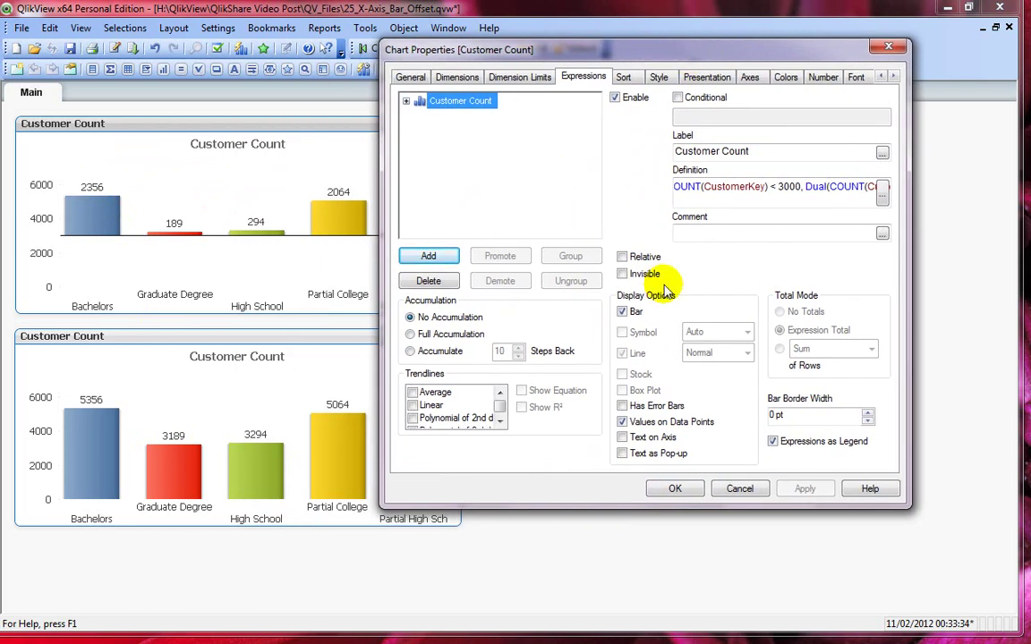
pyautogui.click(667, 422)
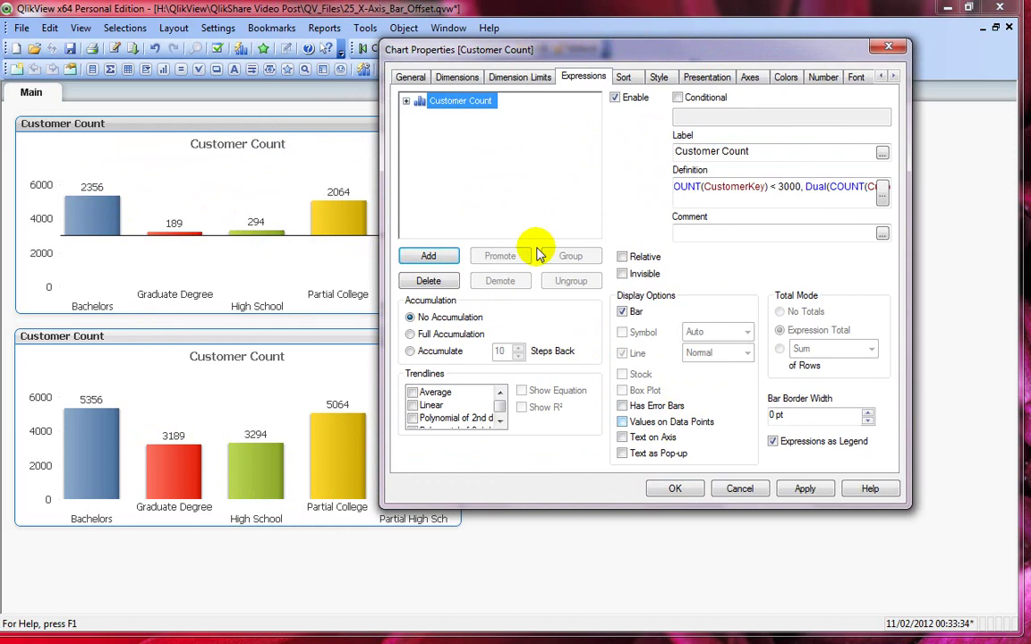
# Add a count(CustomerKey) expression not drawn as bars, and apply it.
pyautogui.click(443, 255)
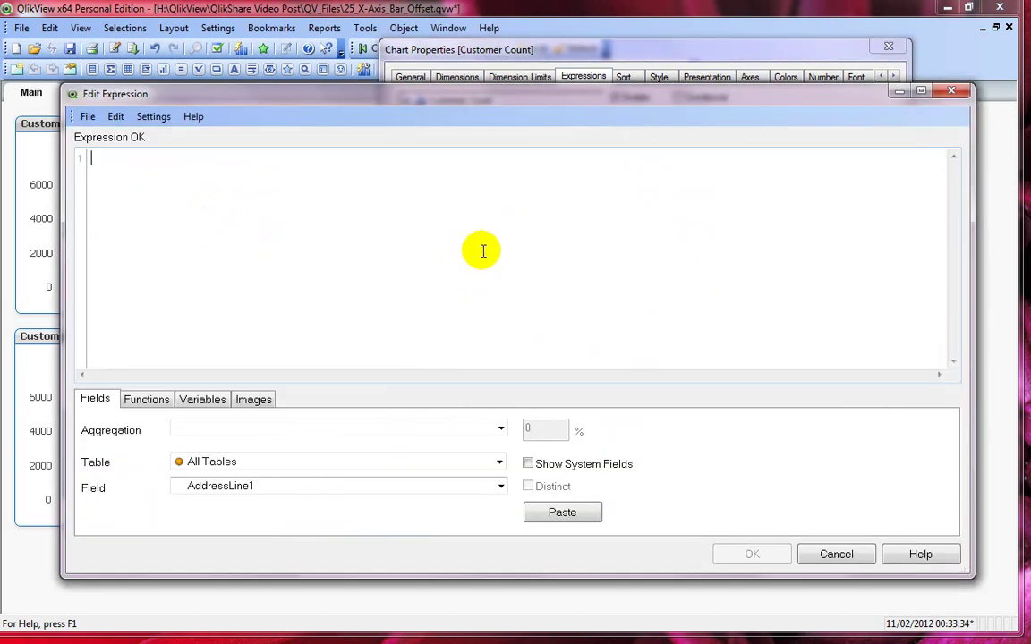
pyautogui.write('count')
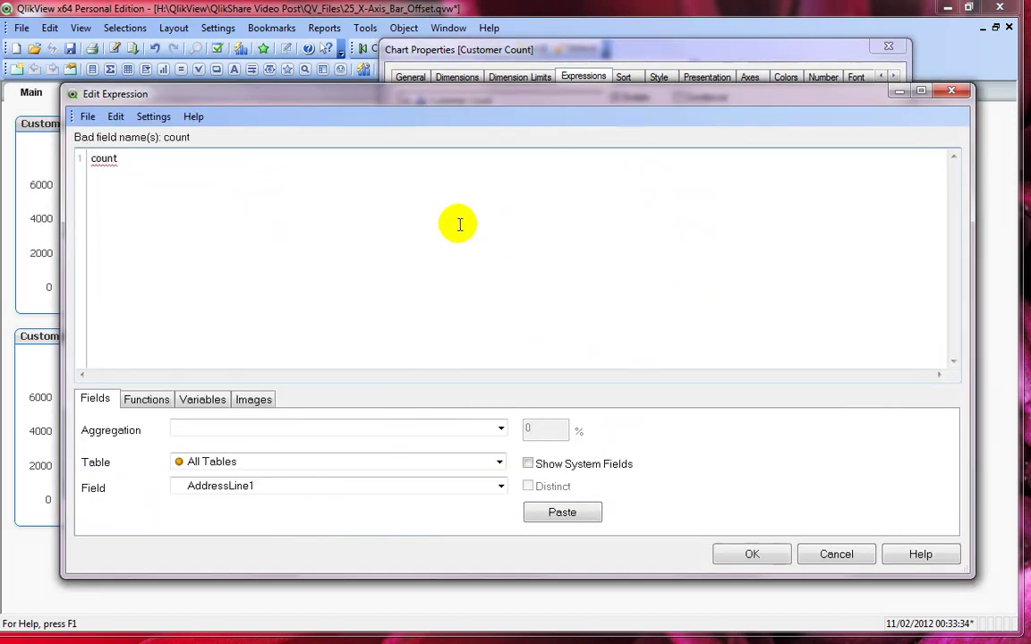
pyautogui.write('(cus')
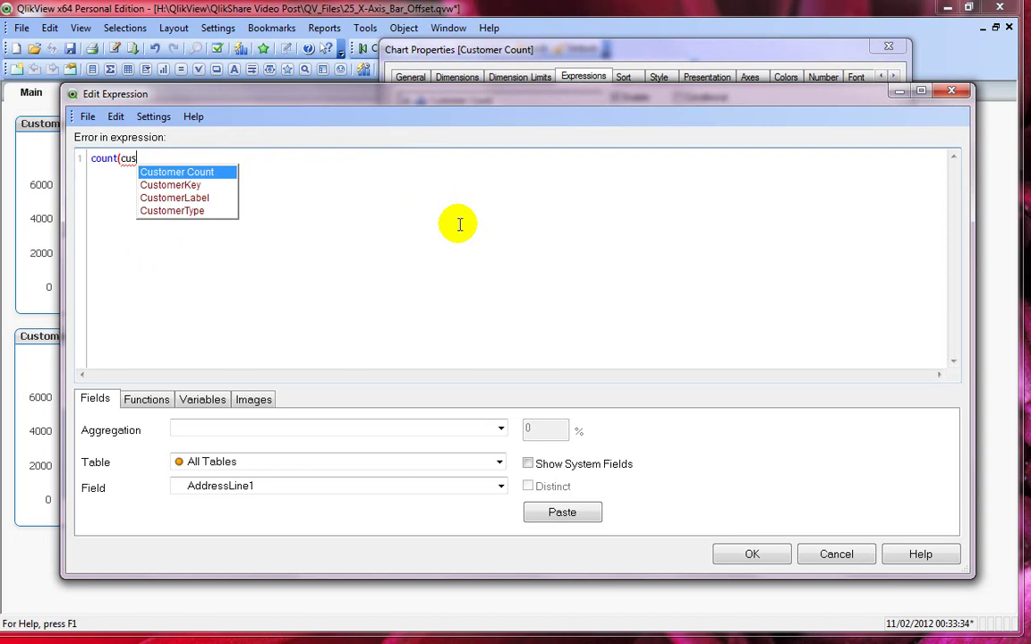
pyautogui.press('Down')
pyautogui.press('Return')
pyautogui.write(')')
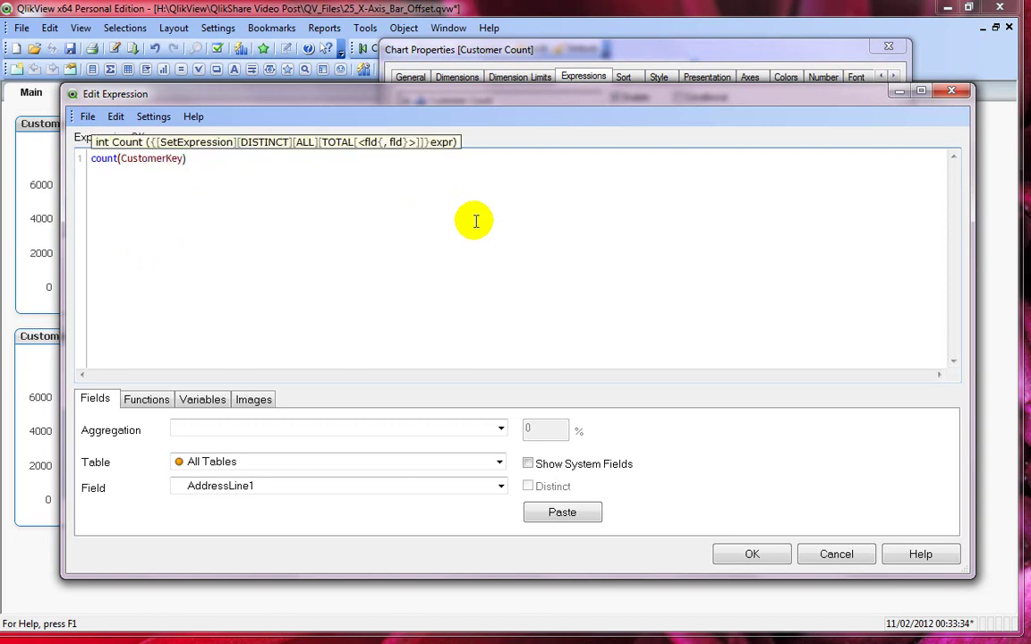
pyautogui.click(751, 554)
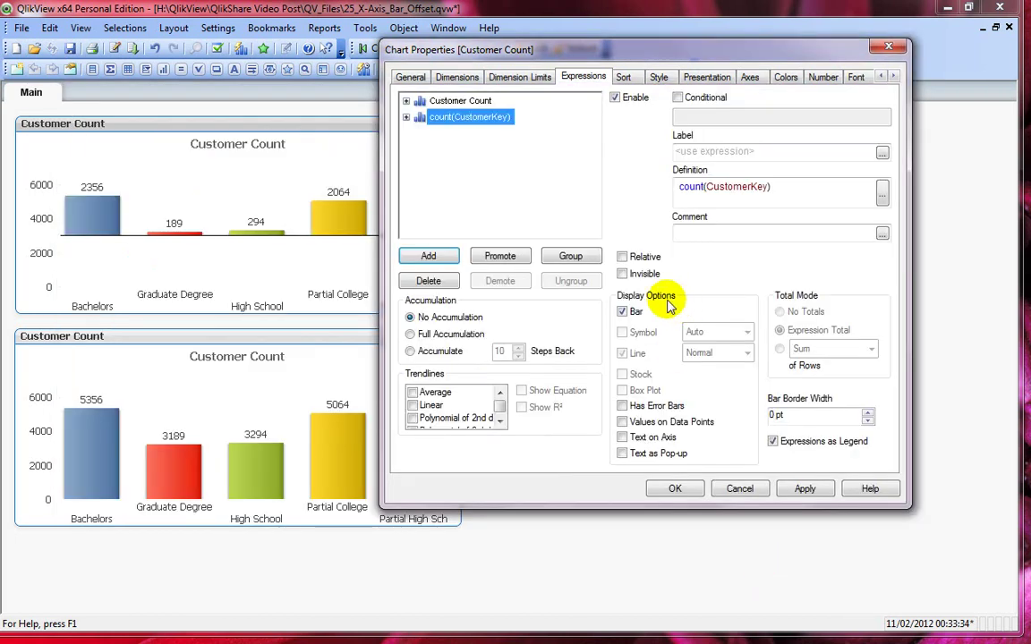
pyautogui.click(629, 312)
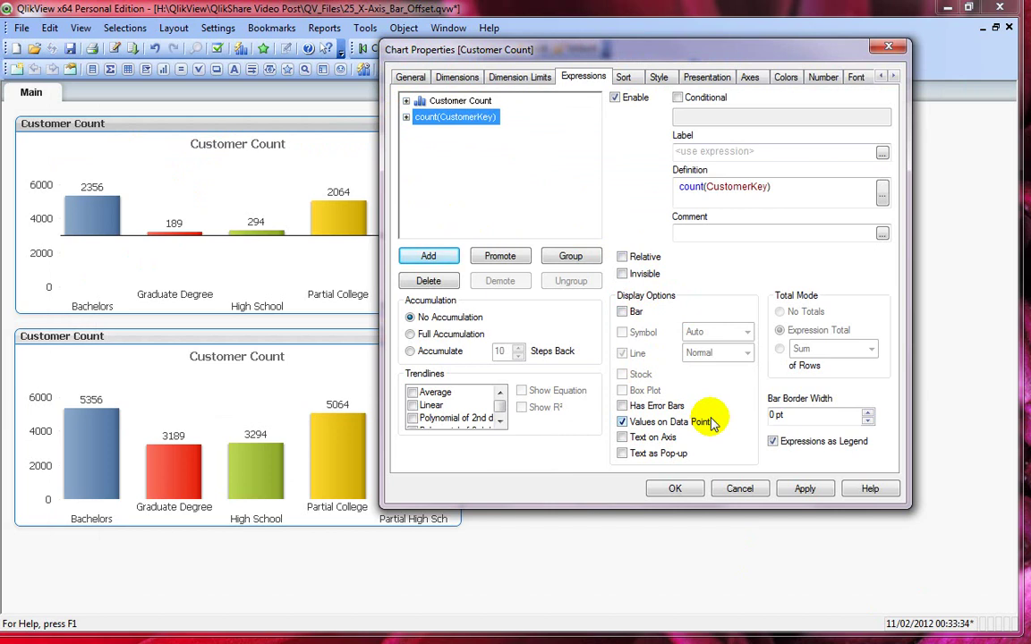
pyautogui.click(796, 488)
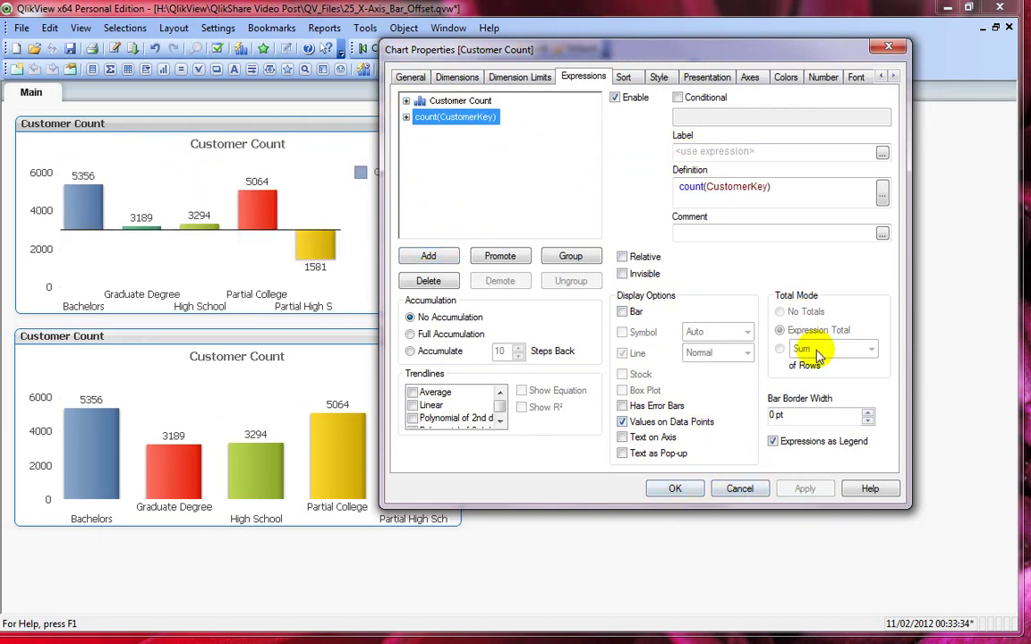
# Uncheck Expressions as Legend for both count(CustomerKey) and Customer Count, and apply.
pyautogui.click(813, 444)
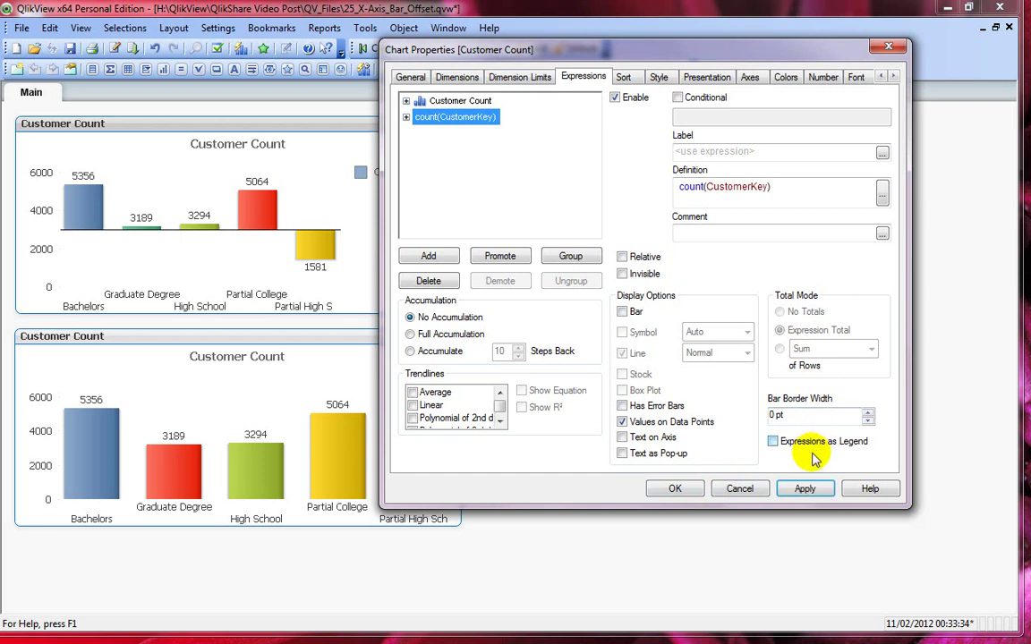
pyautogui.click(806, 489)
pyautogui.click(439, 100)
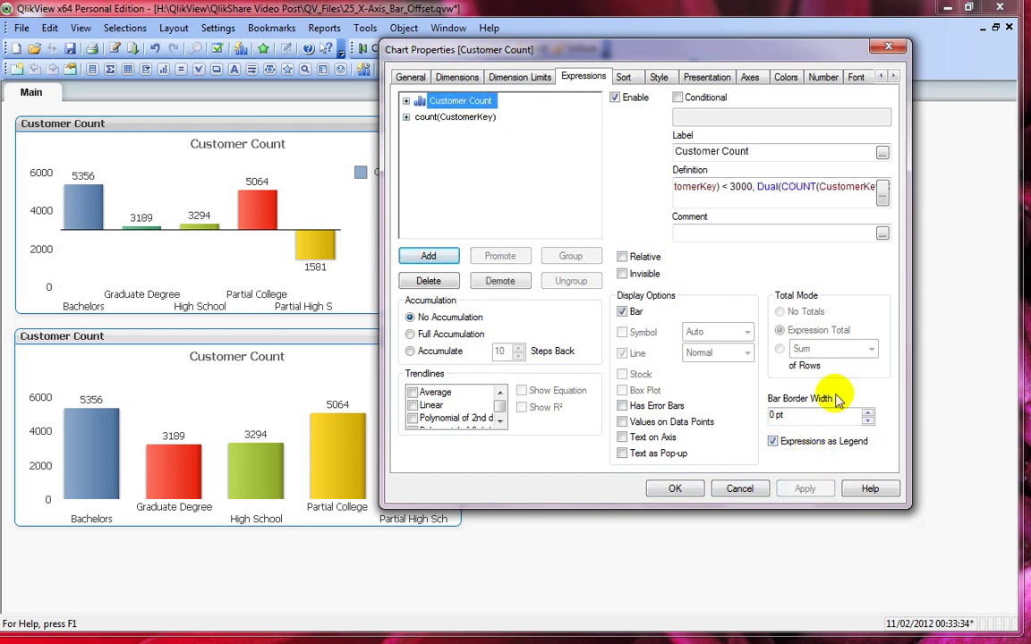
pyautogui.click(773, 441)
pyautogui.click(805, 489)
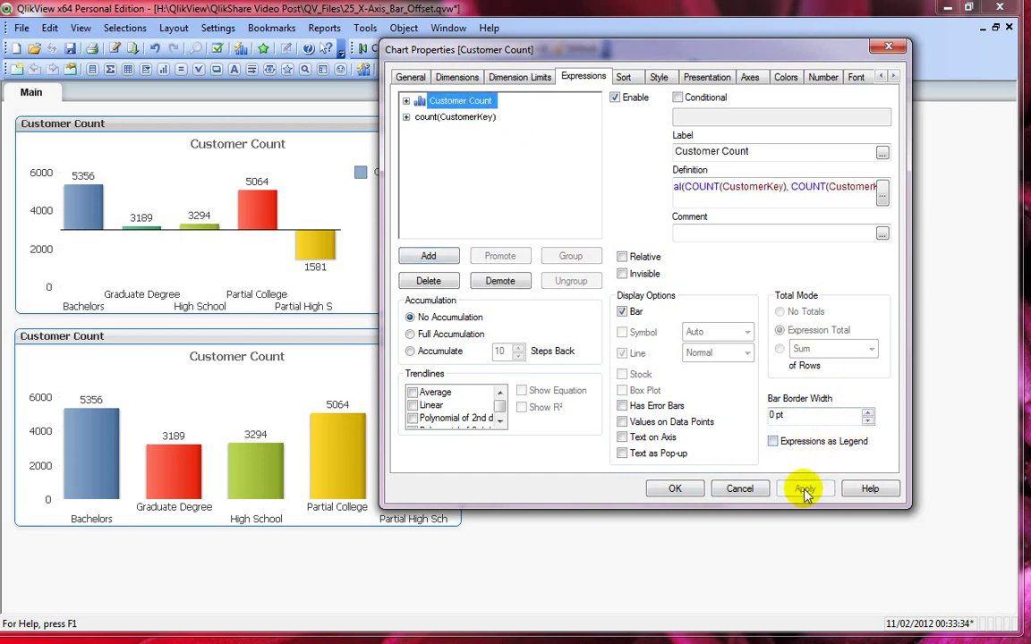
pyautogui.click(678, 489)
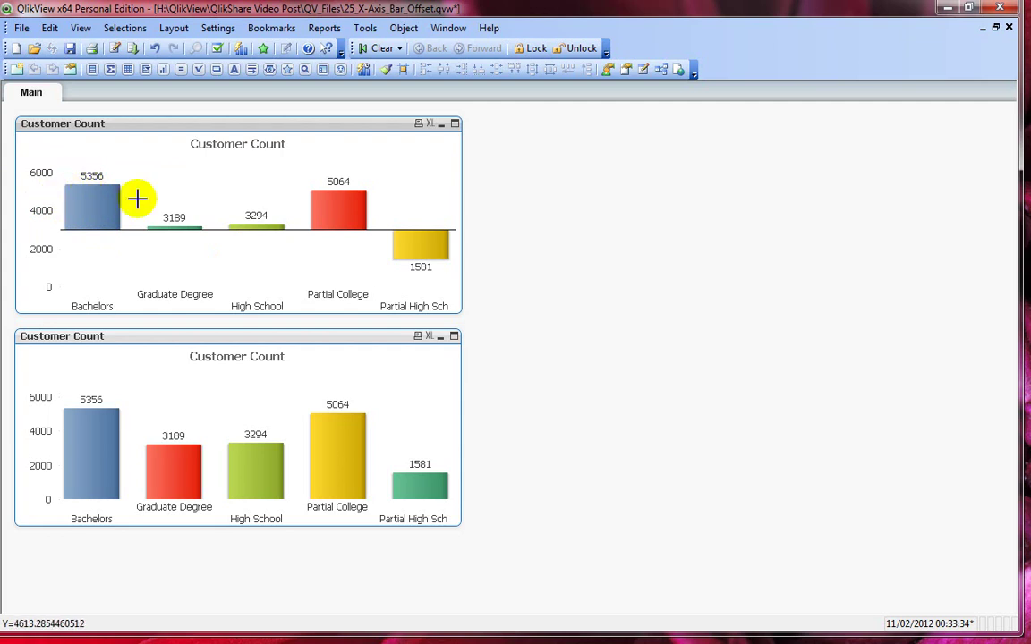
pyautogui.moveTo(364, 194)
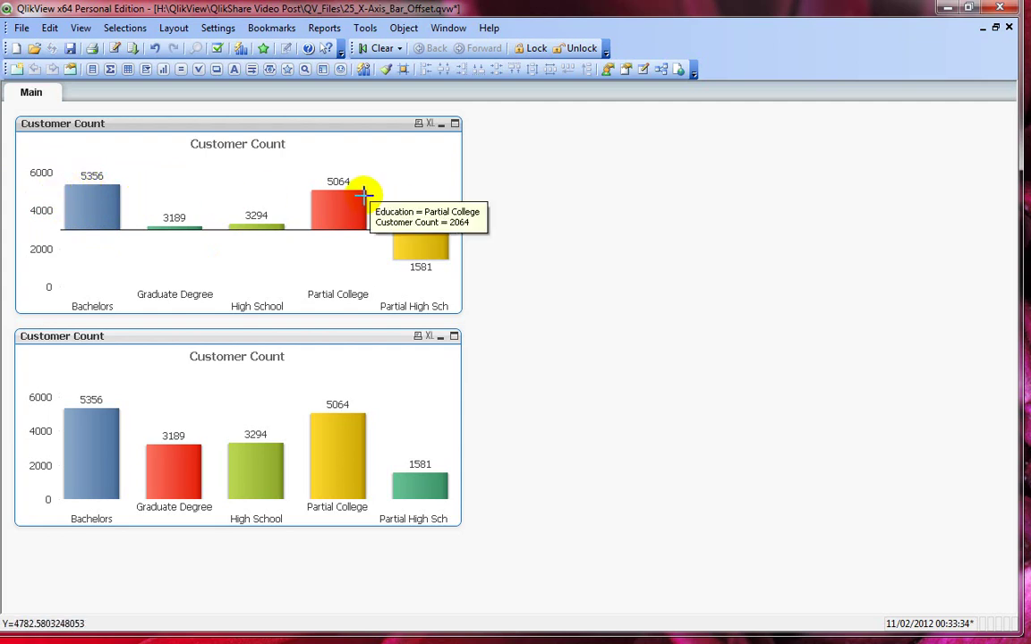